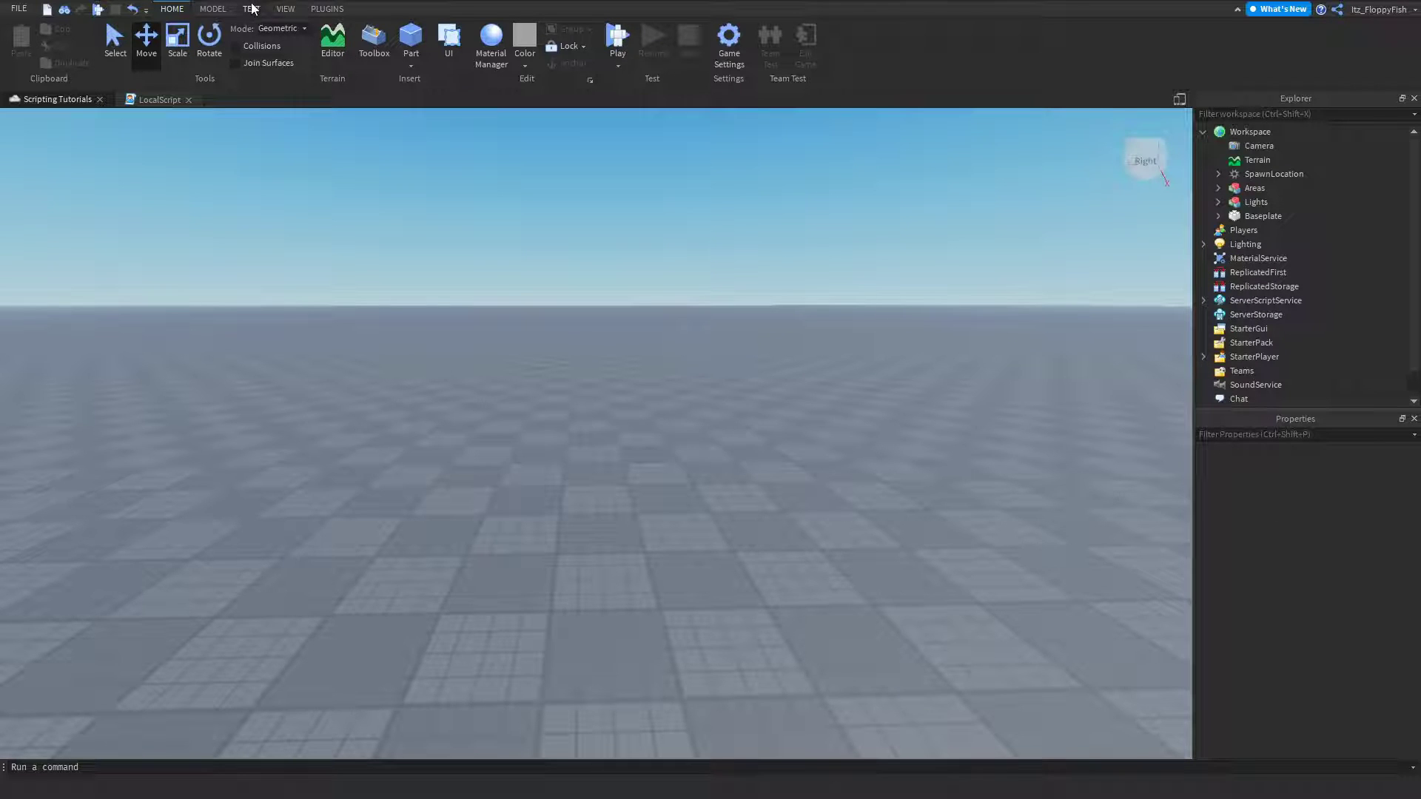
Open the Toolbox and get the free Donation Board model from its library page
left_click(287, 9)
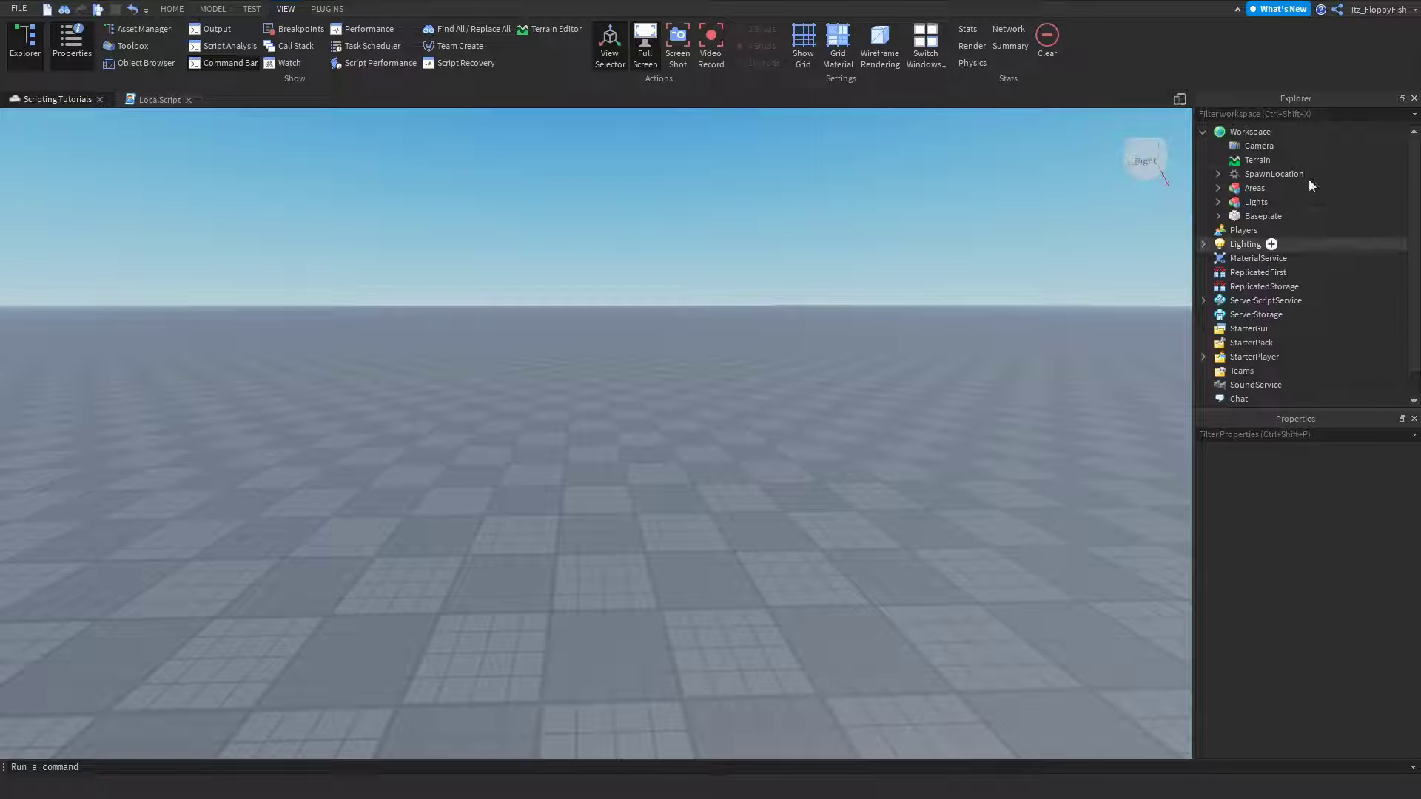
left_click(174, 10)
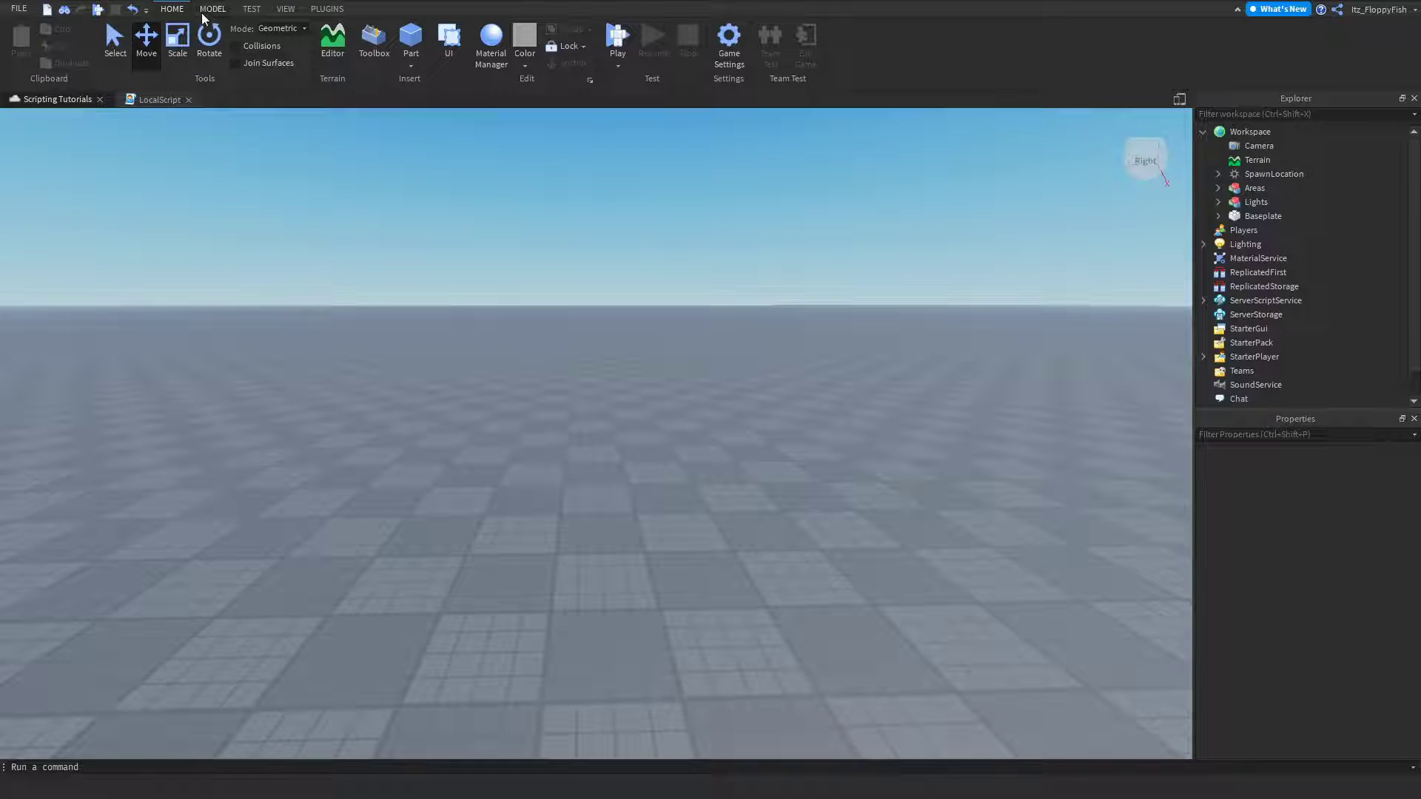
left_click(374, 41)
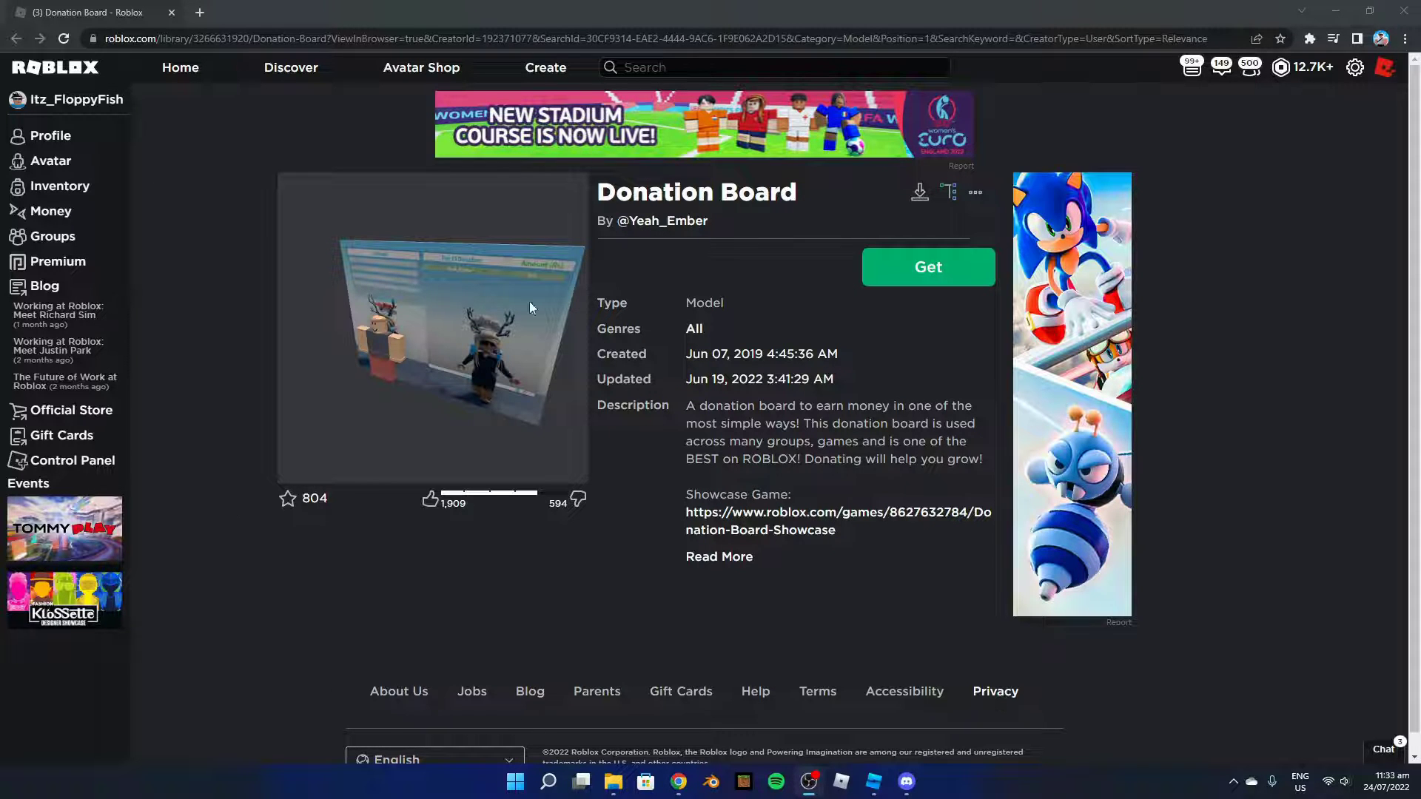
left_click(927, 278)
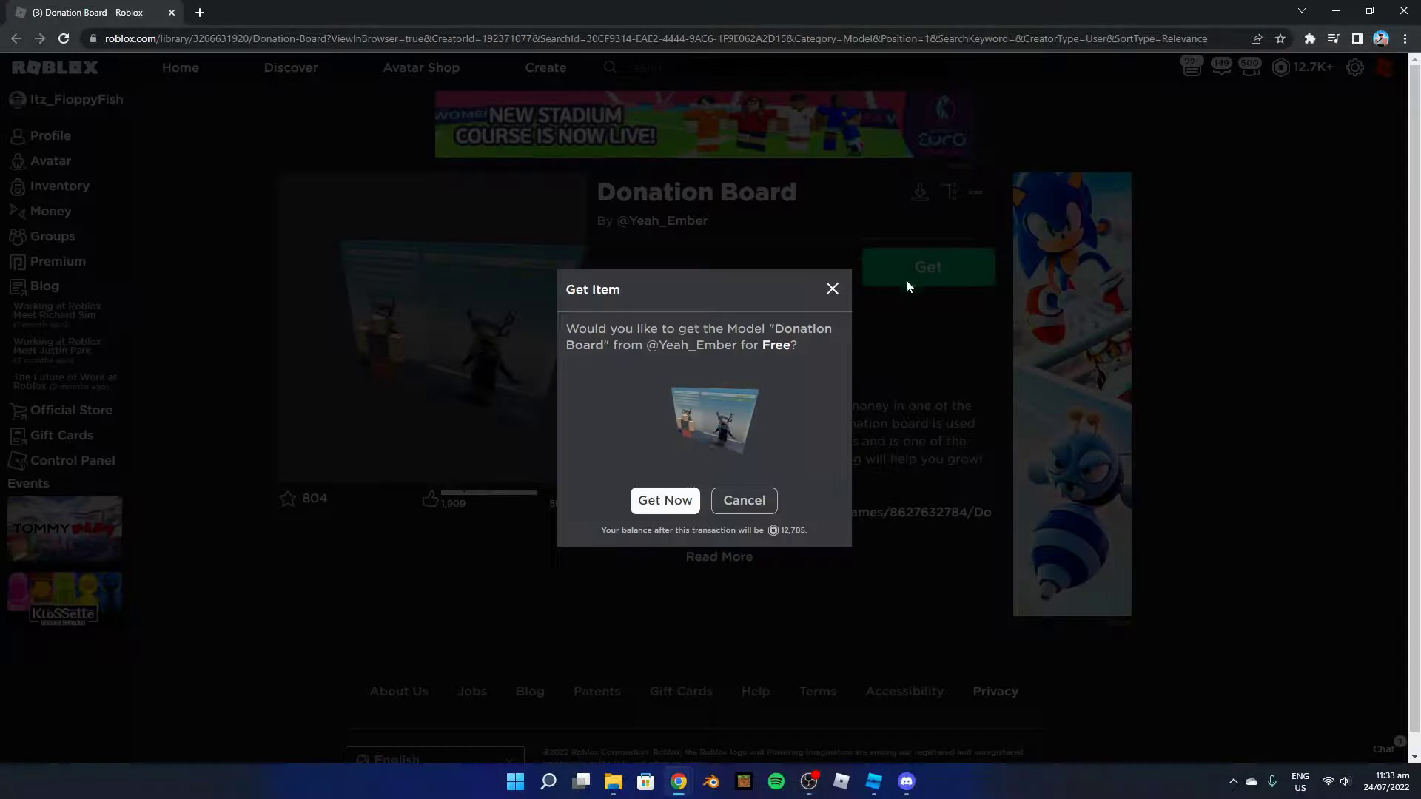
left_click(667, 502)
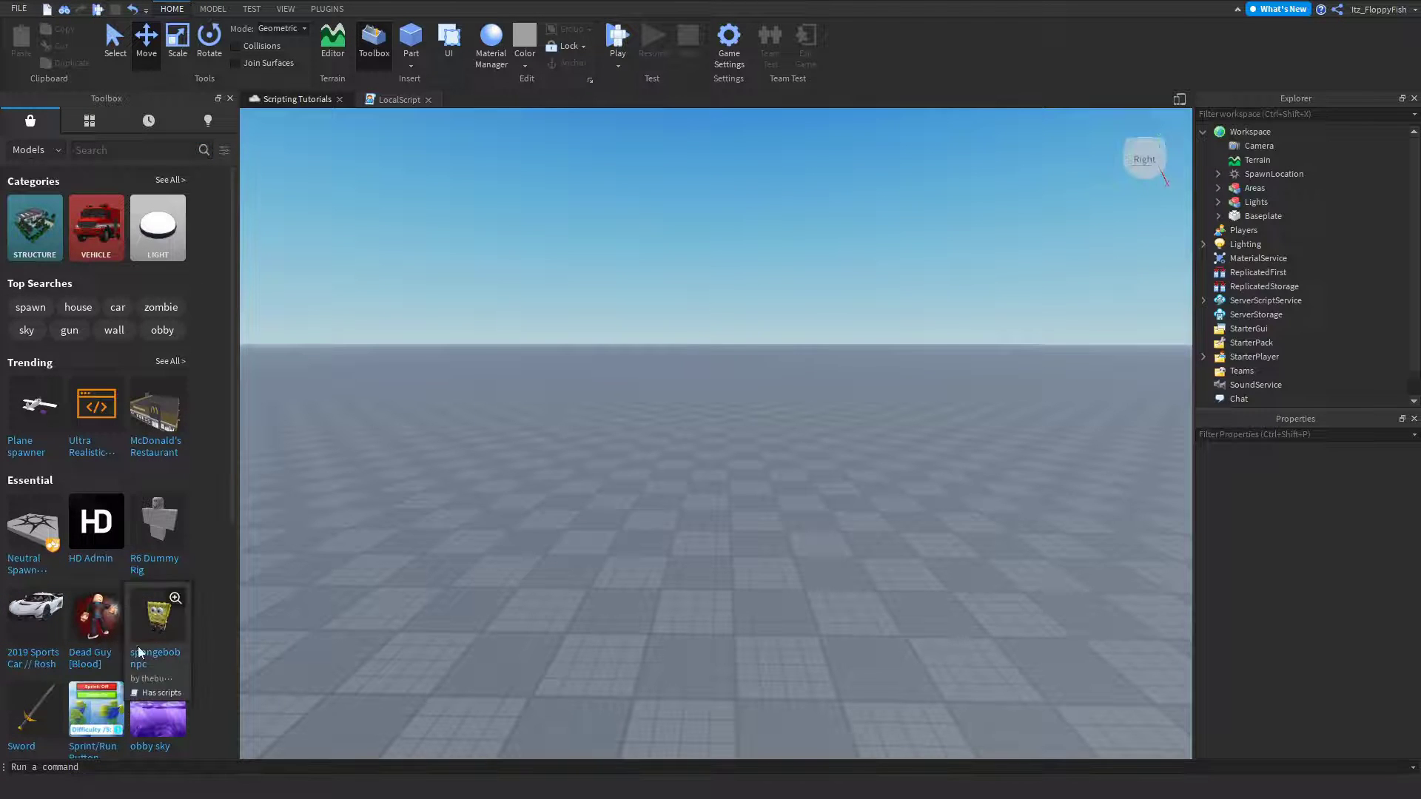
Insert Donation Board from My Models in the Toolbox inventory, accepting the scripts warning
left_click(88, 123)
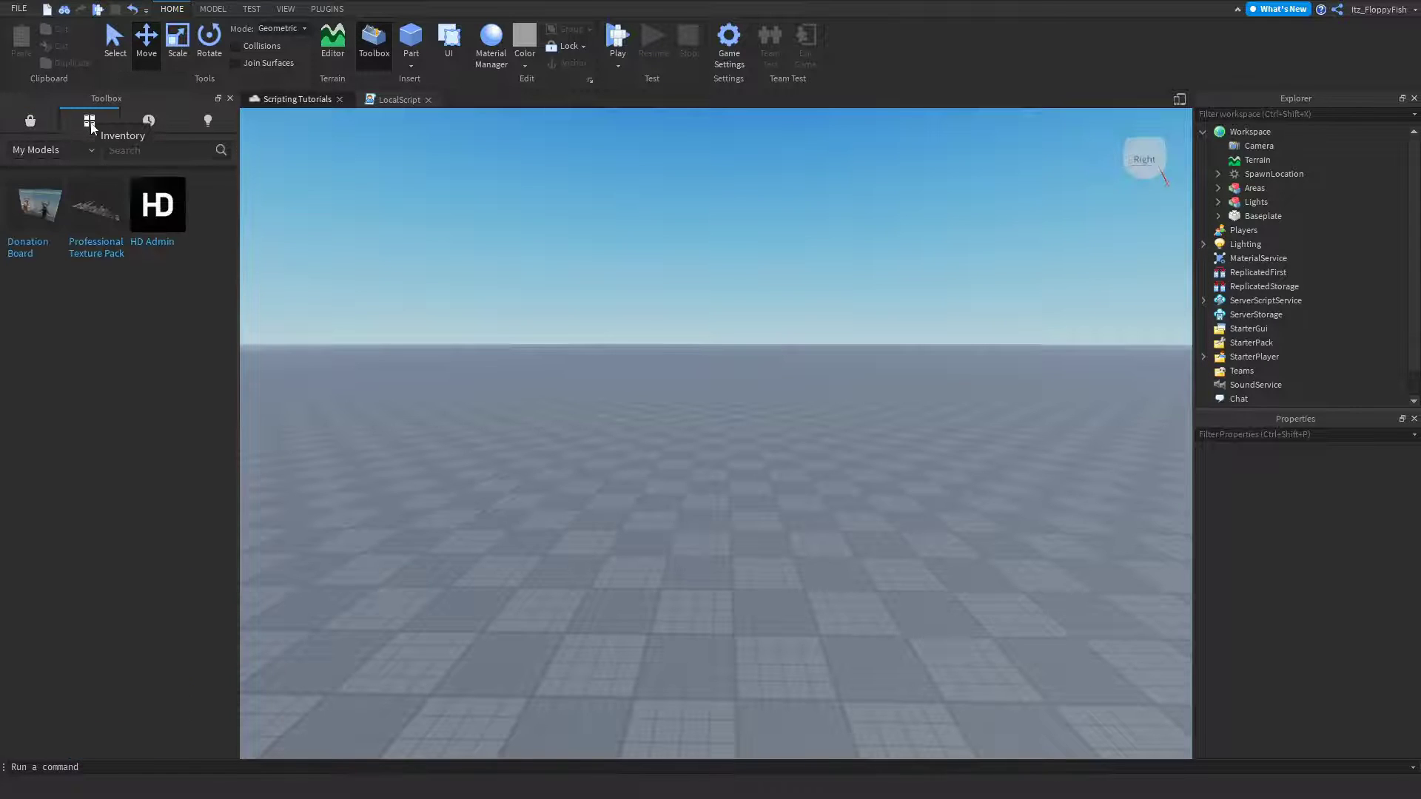
mouse_move(35, 235)
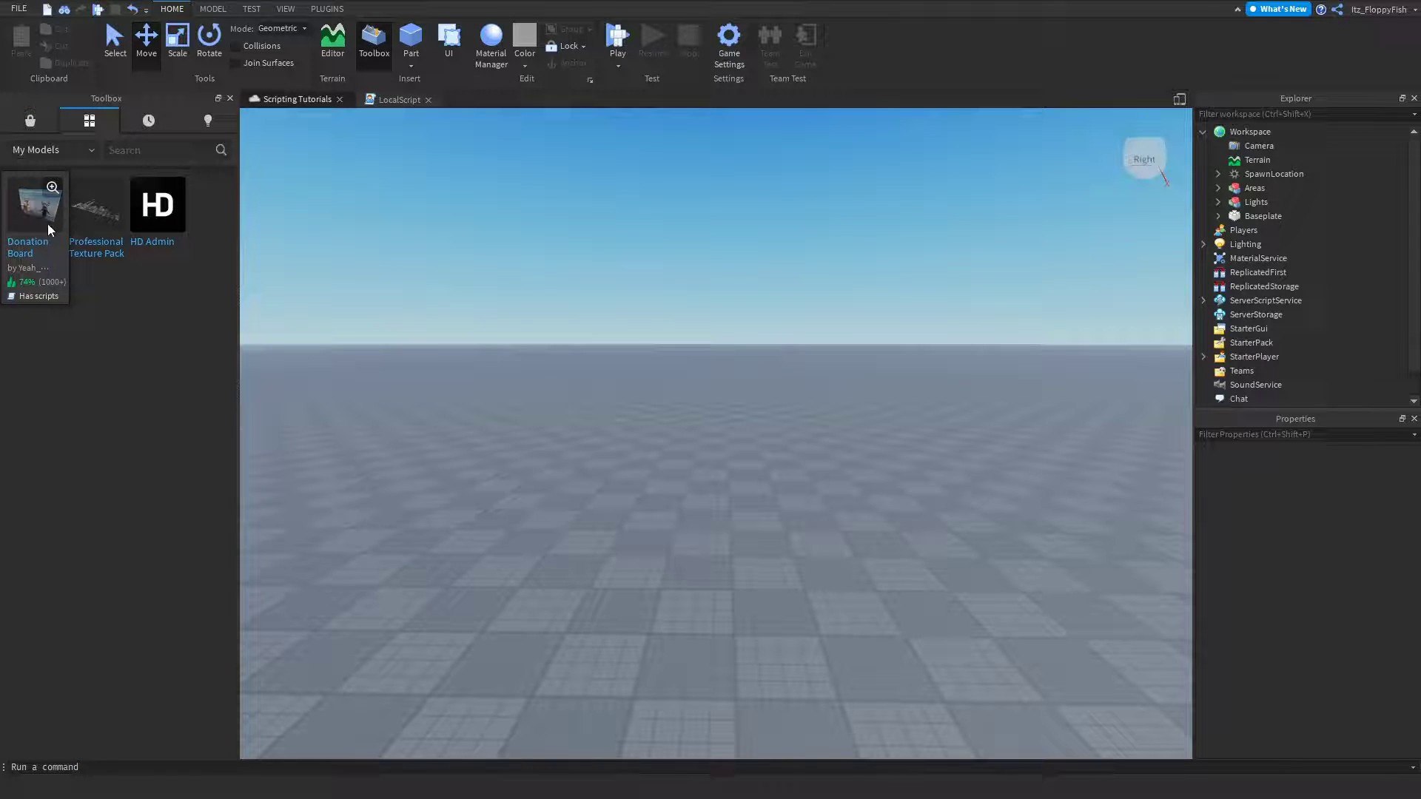
left_click(39, 217)
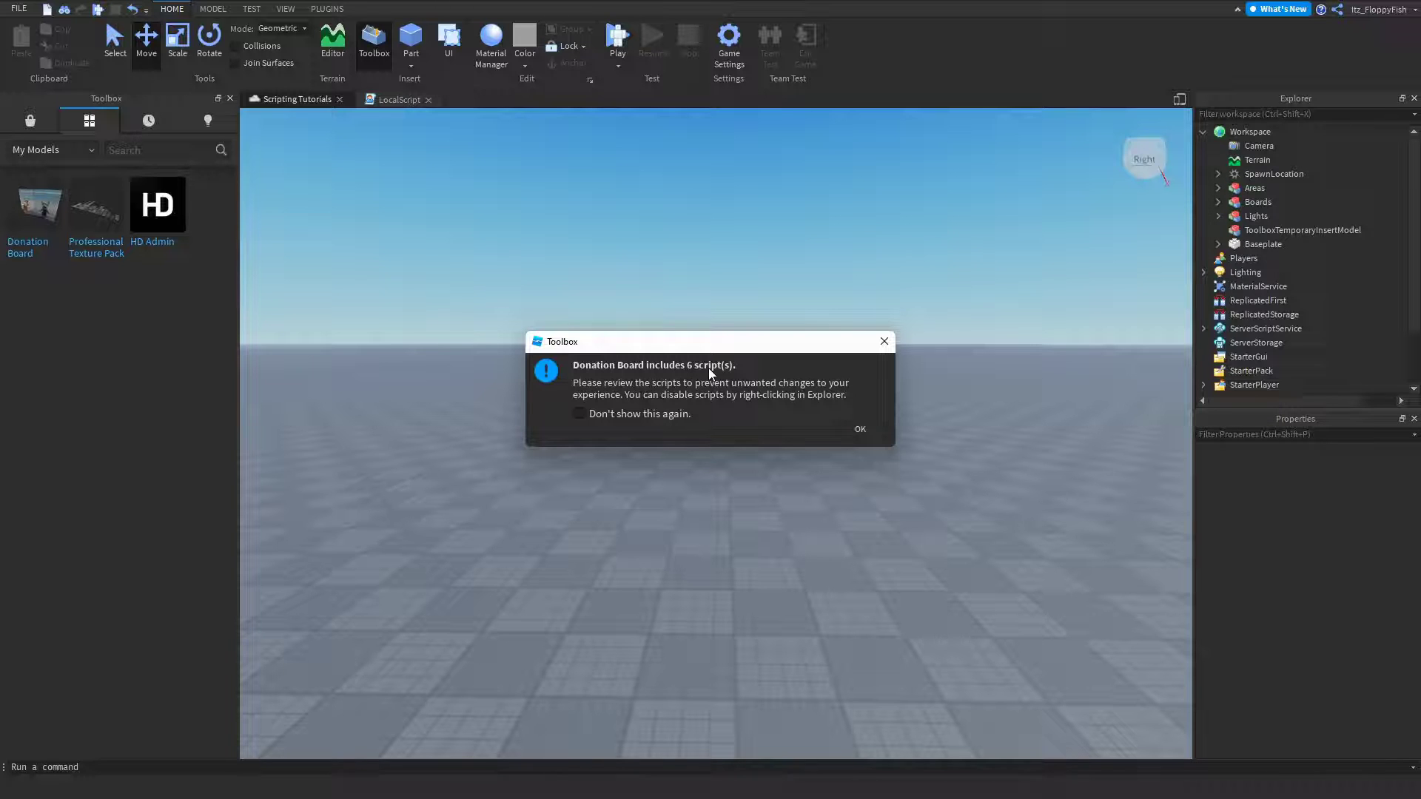
left_click(869, 430)
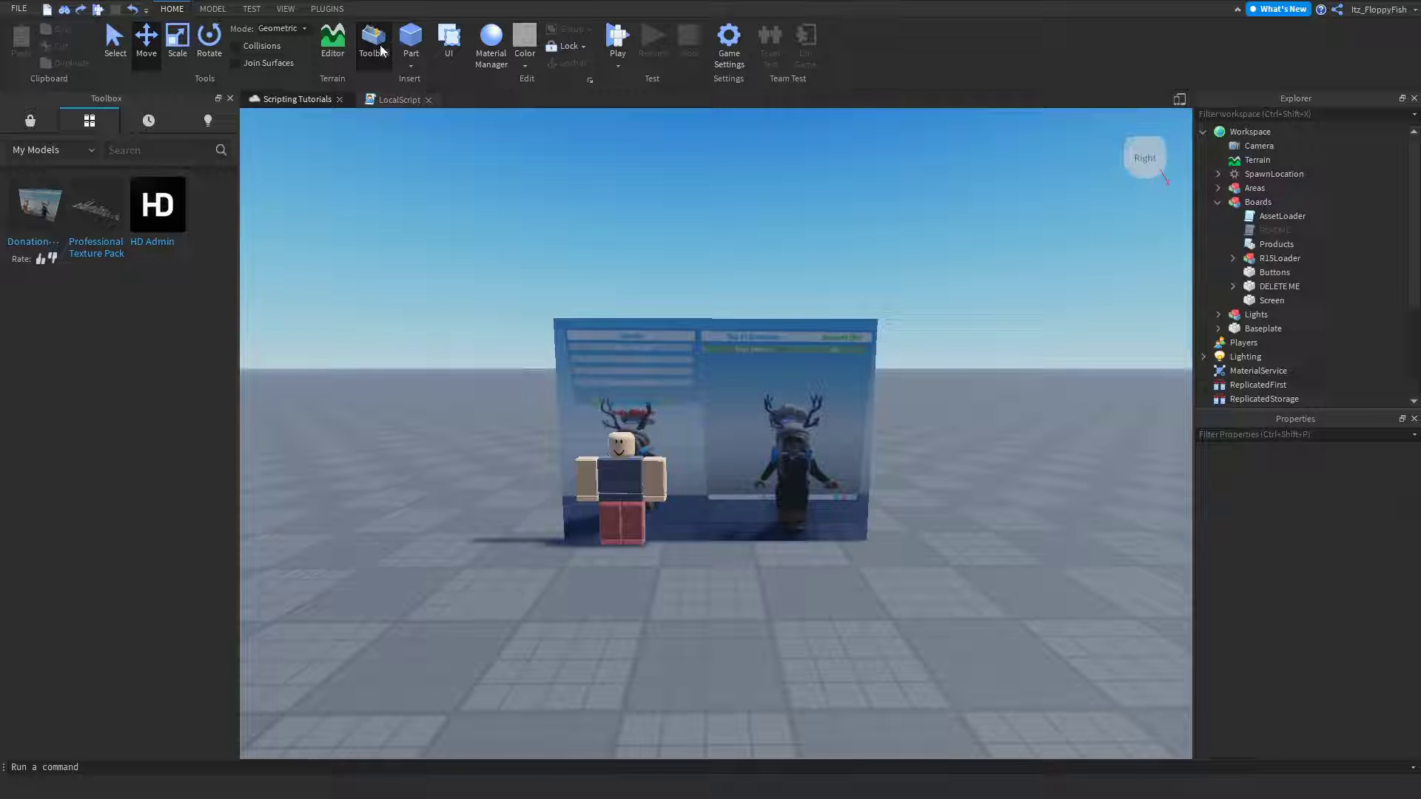
Close the Toolbox and delete the DELETE ME part from the Boards model
left_click(230, 99)
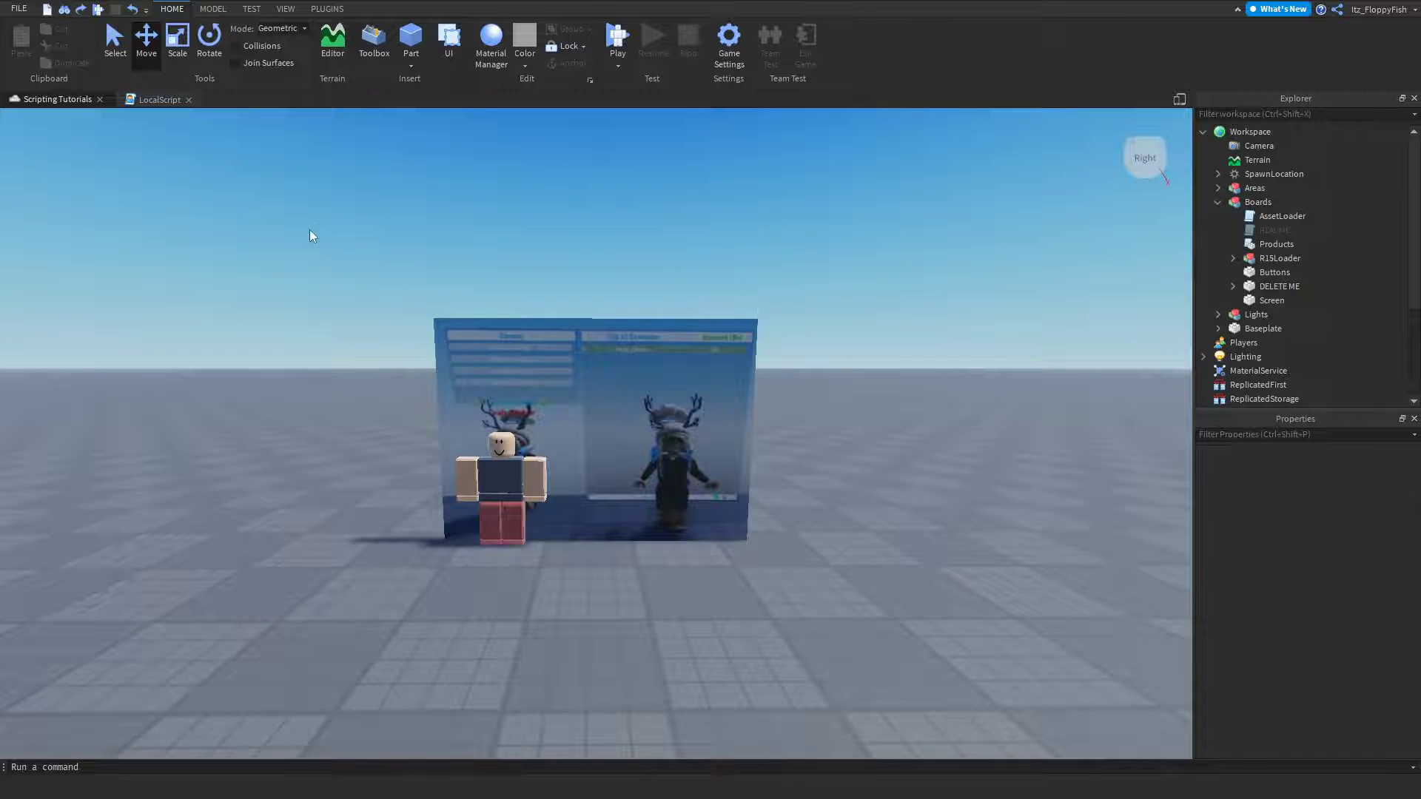
left_click(634, 453)
left_click(1218, 202)
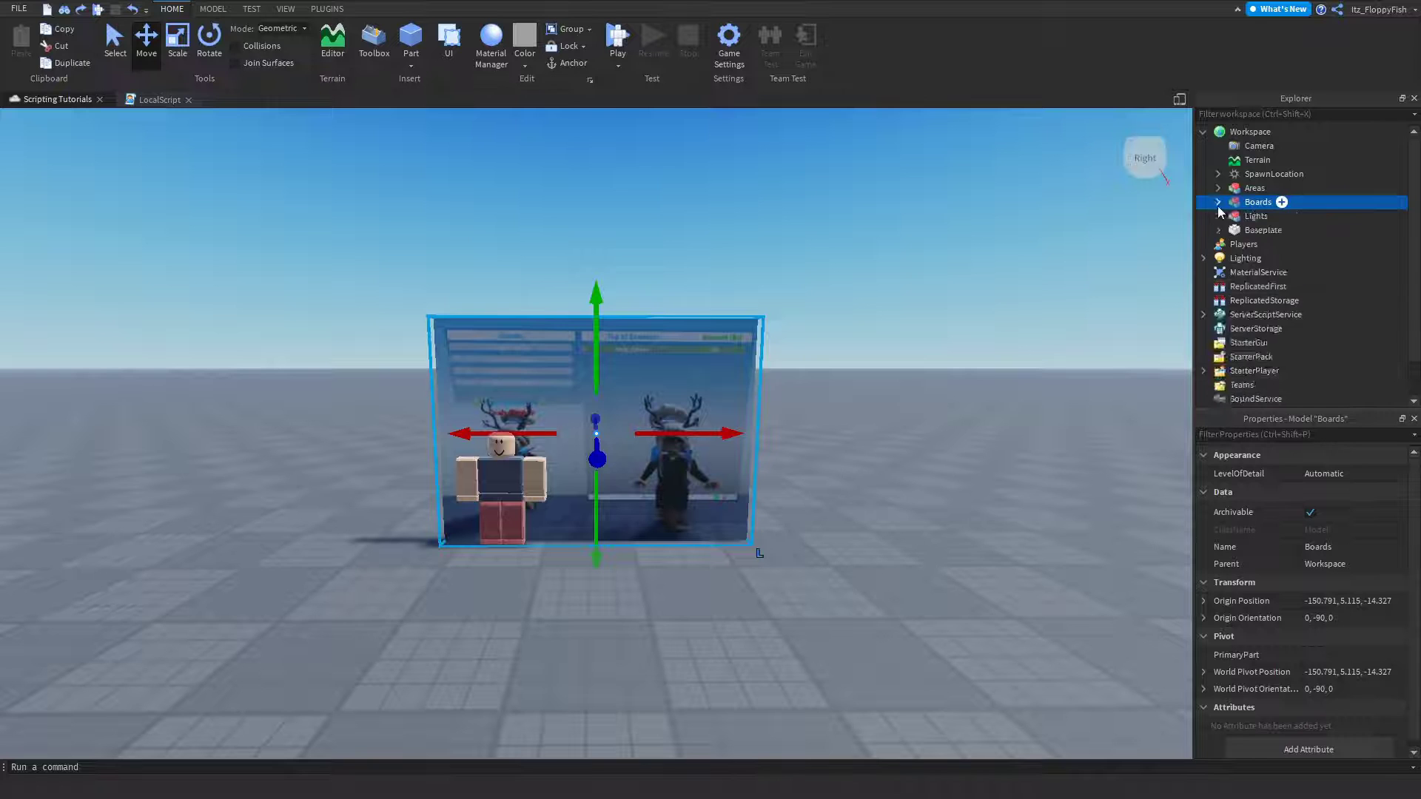
left_click(1218, 202)
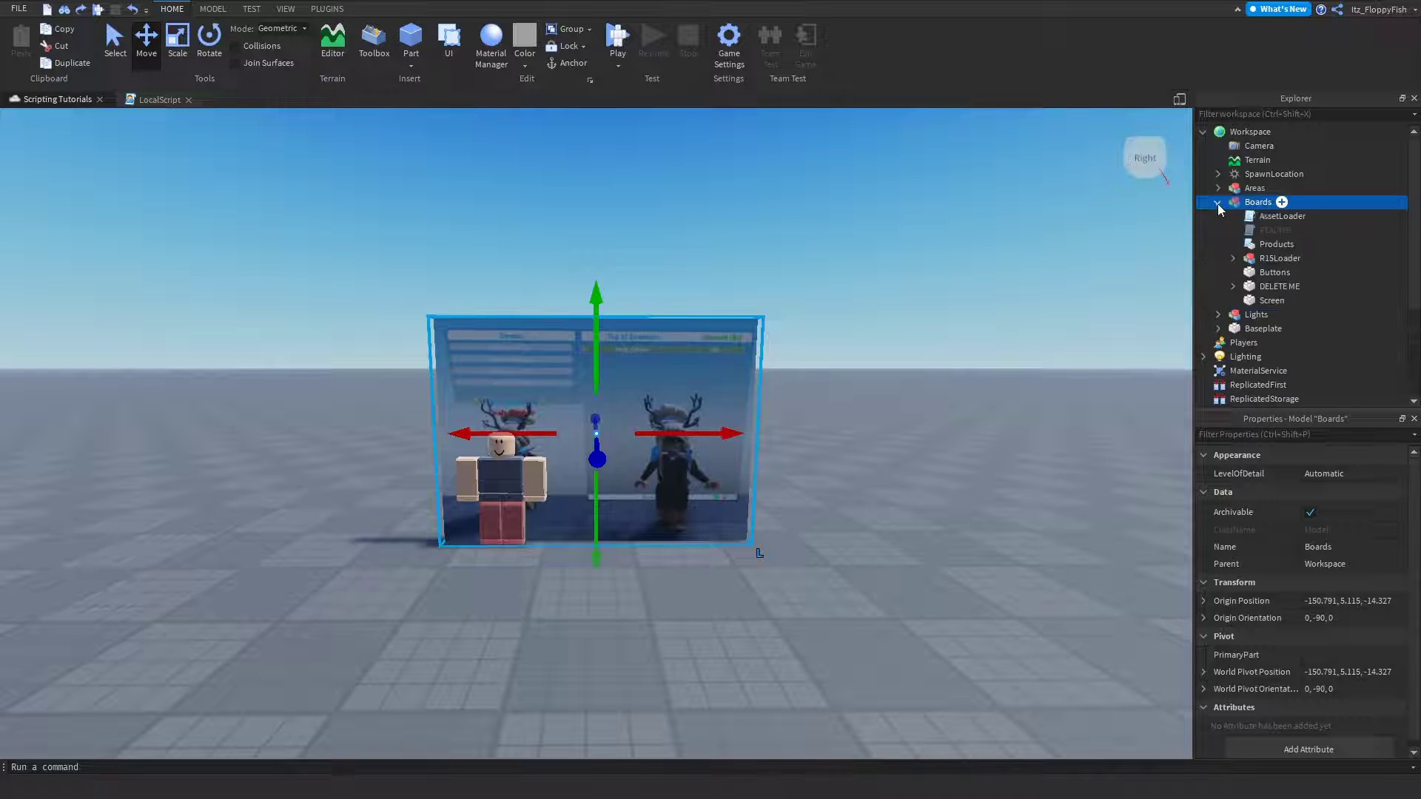
left_click(1272, 288)
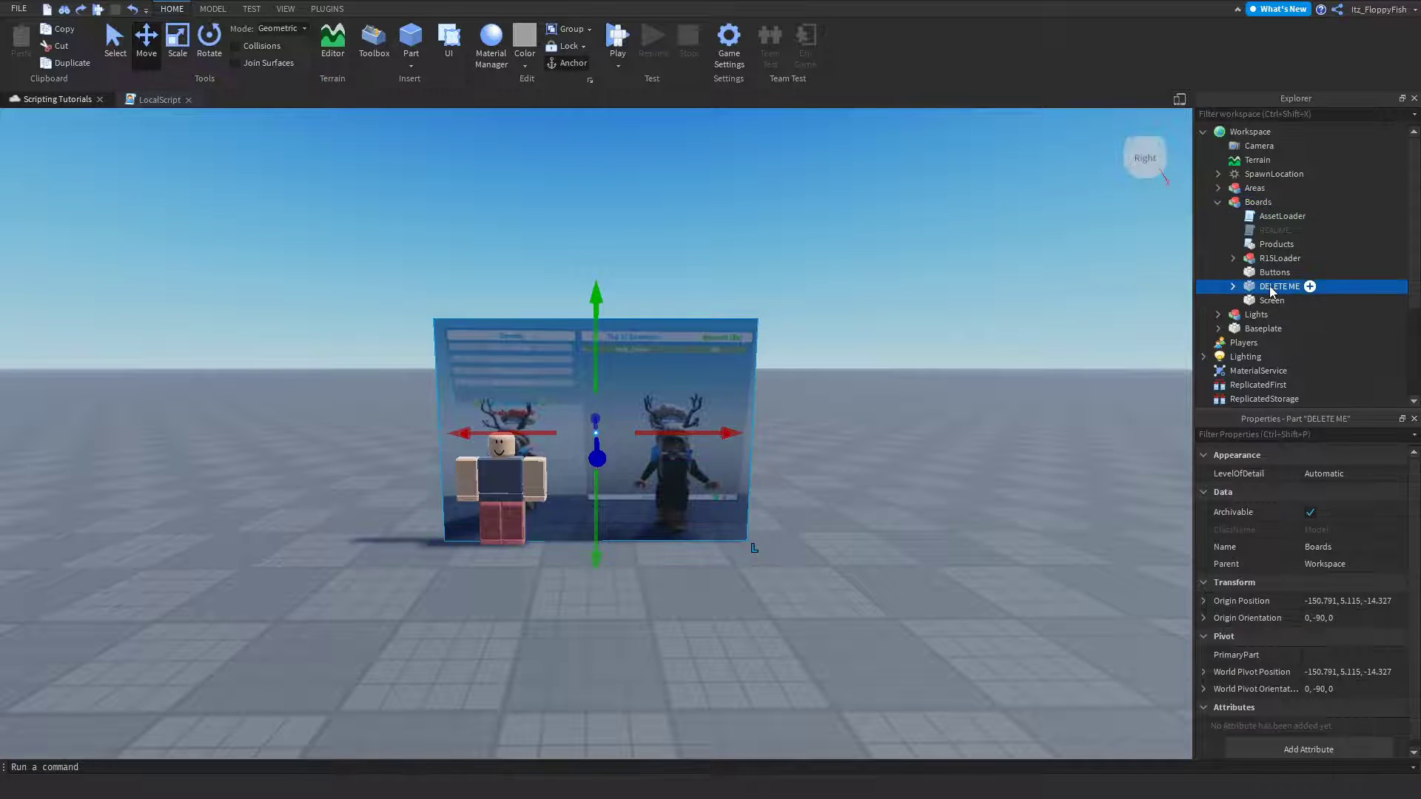
key("Delete")
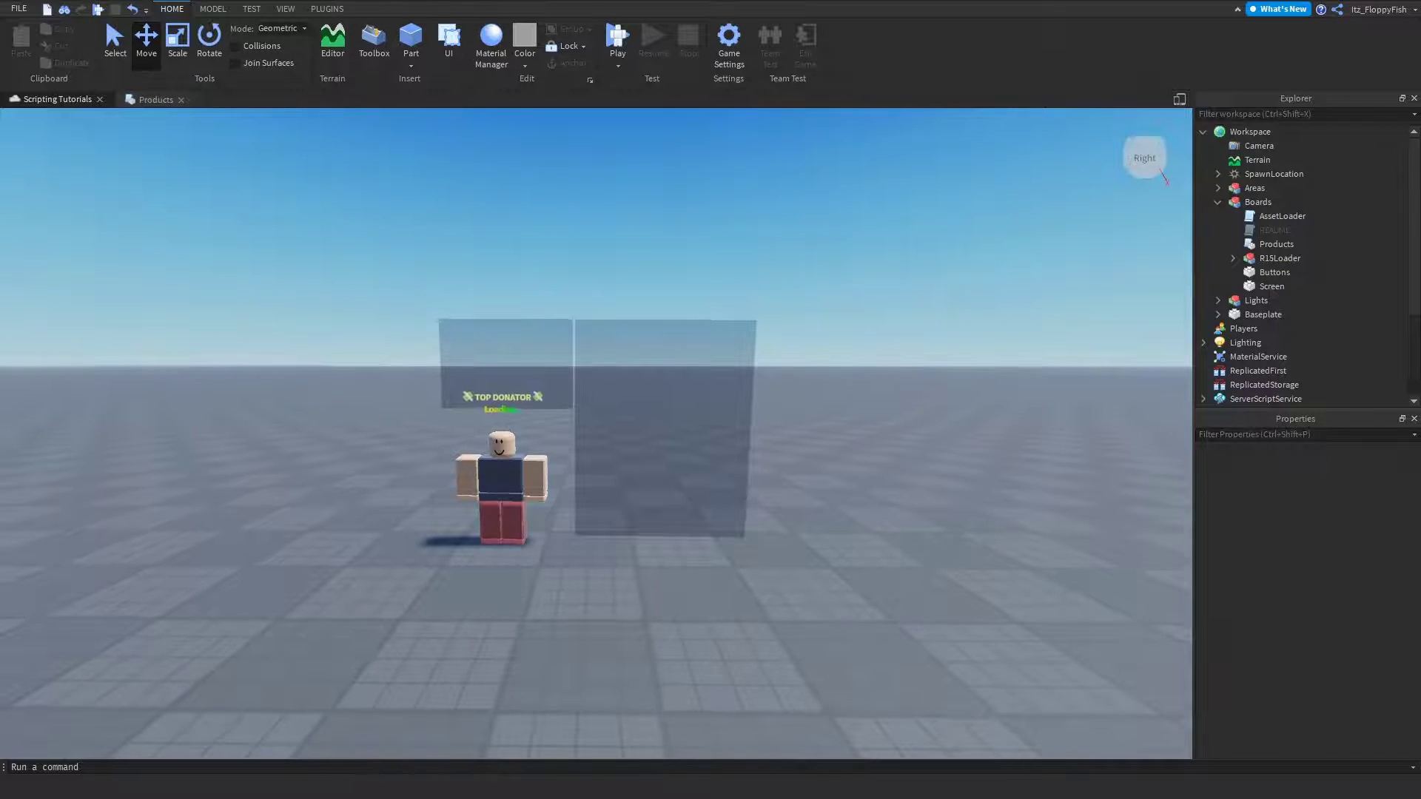
Open the Boards model's Products script in the script editor
left_click(669, 375)
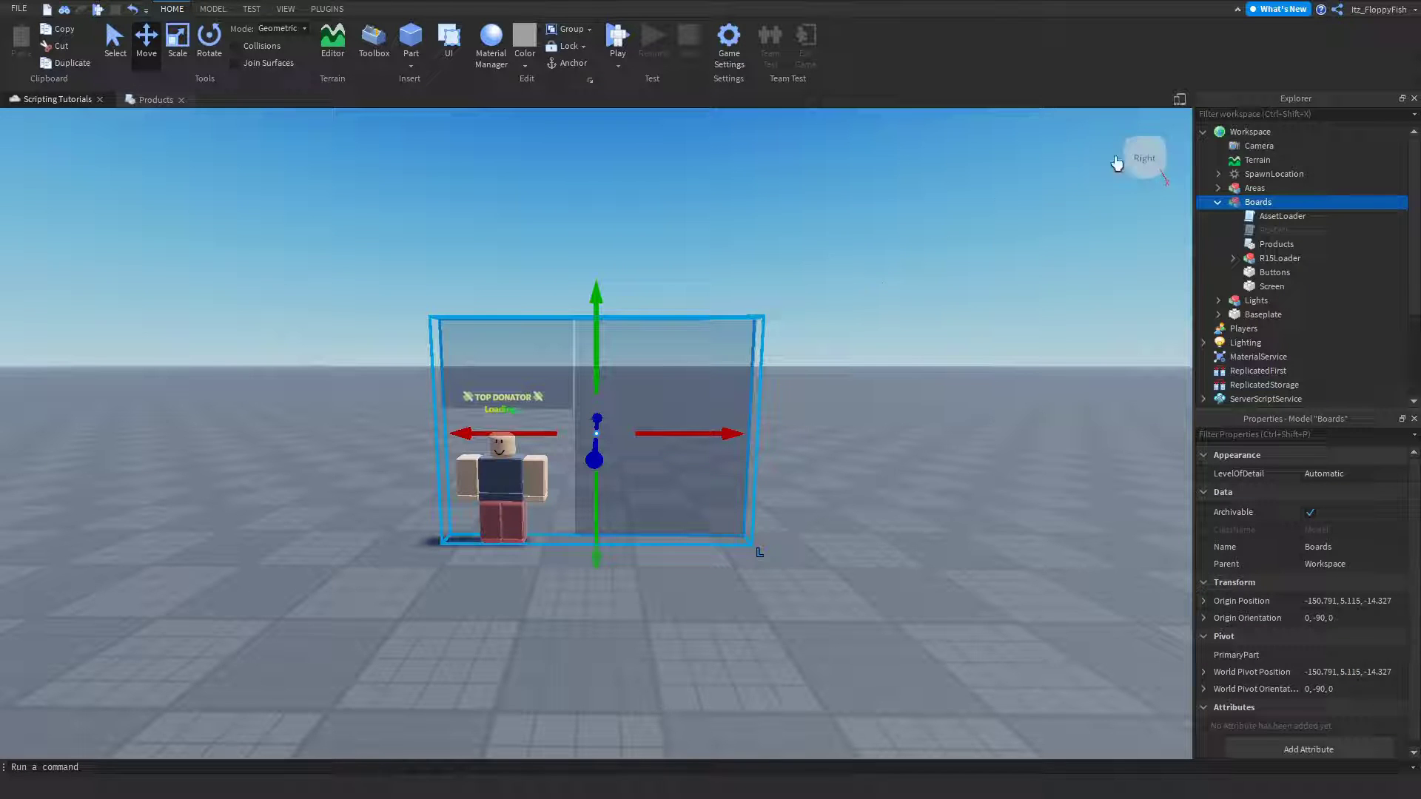
mouse_move(1269, 248)
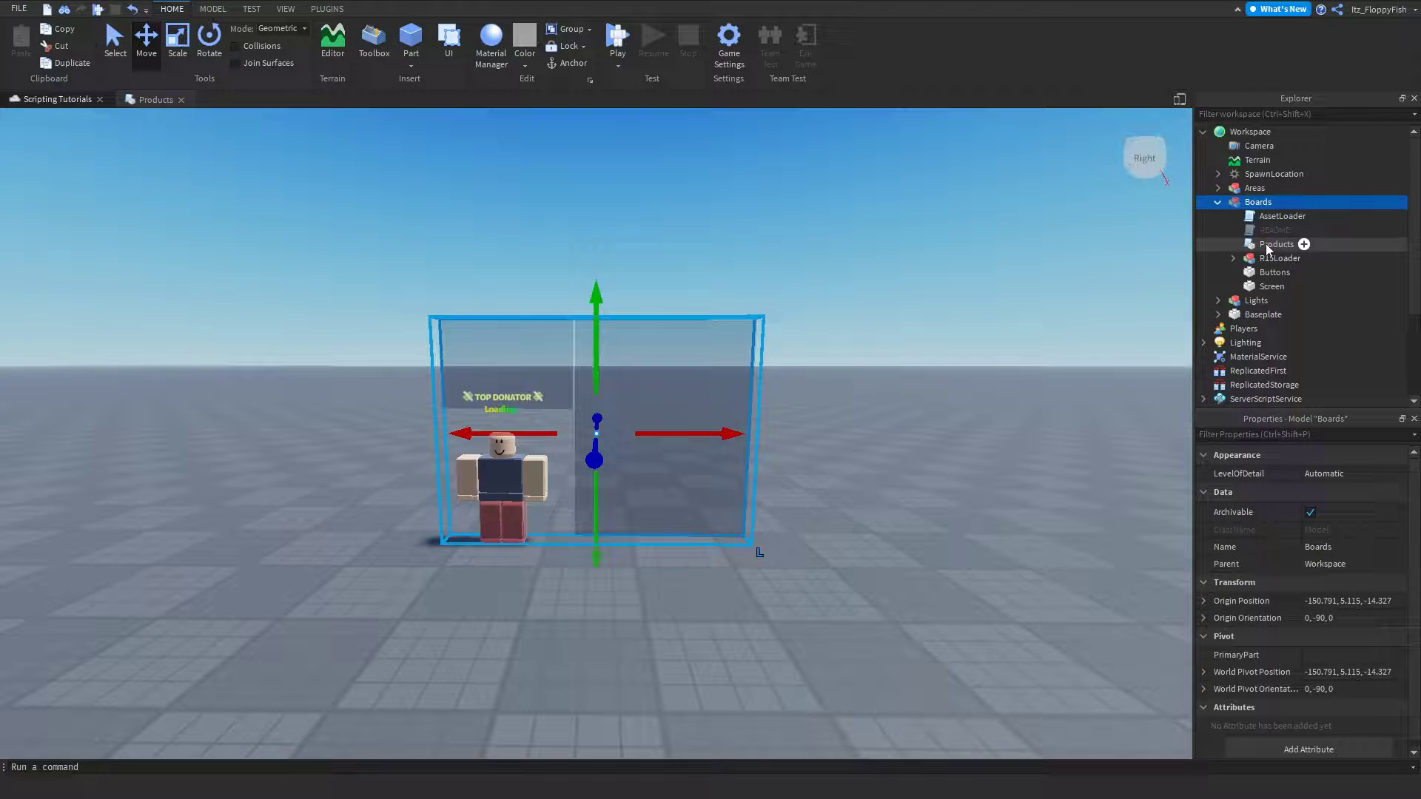
double_click(1266, 248)
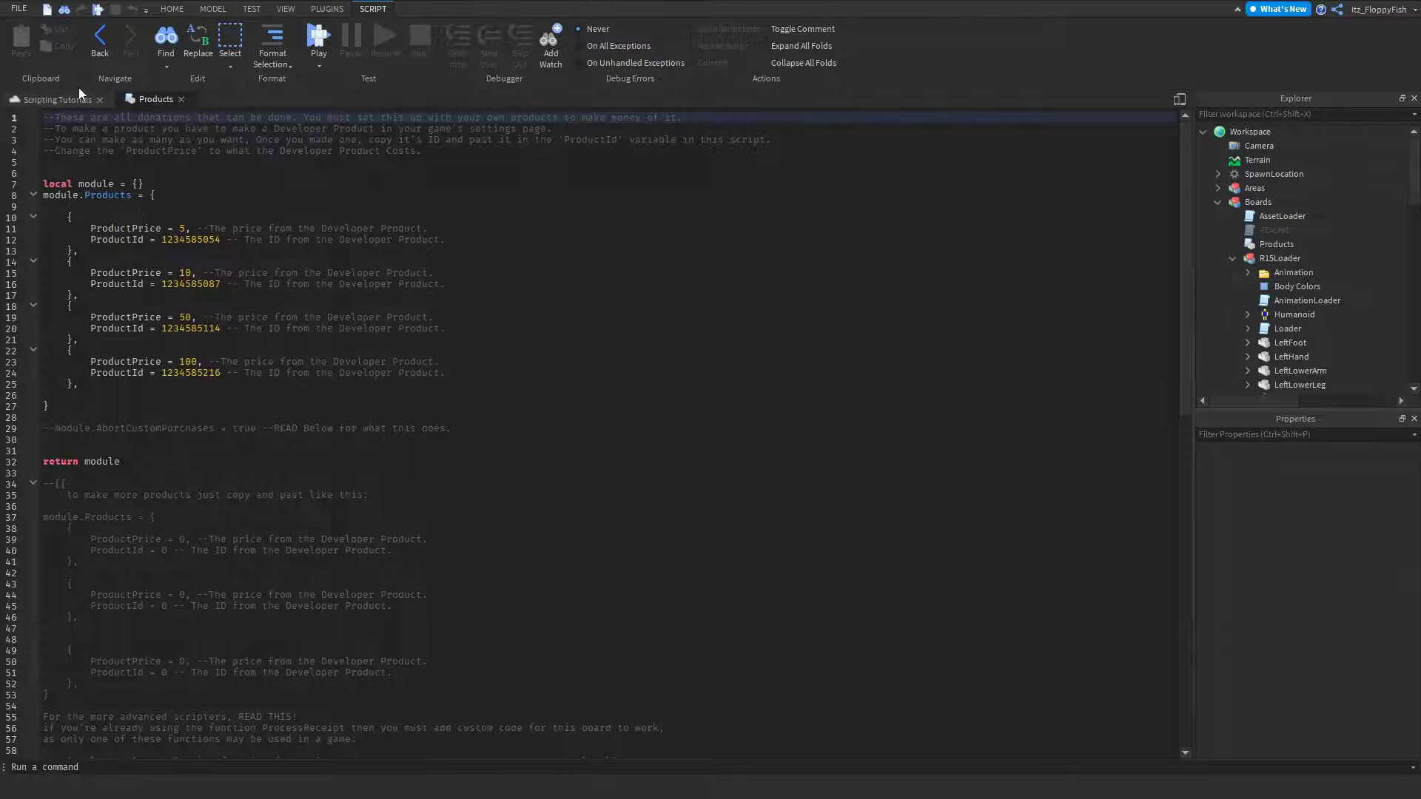
Go back to the Scripting Tutorials scene and publish the place to Roblox
left_click(56, 98)
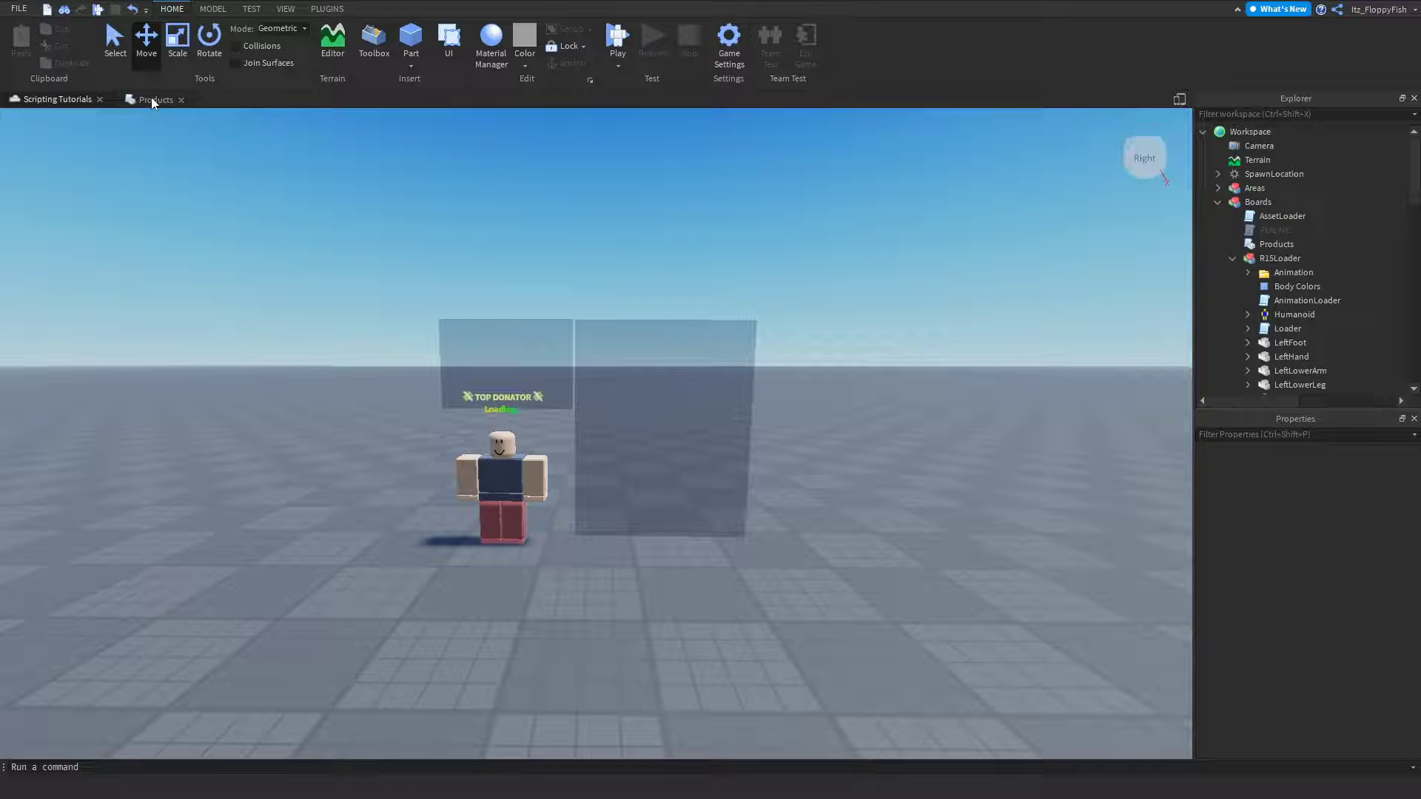
left_click(18, 11)
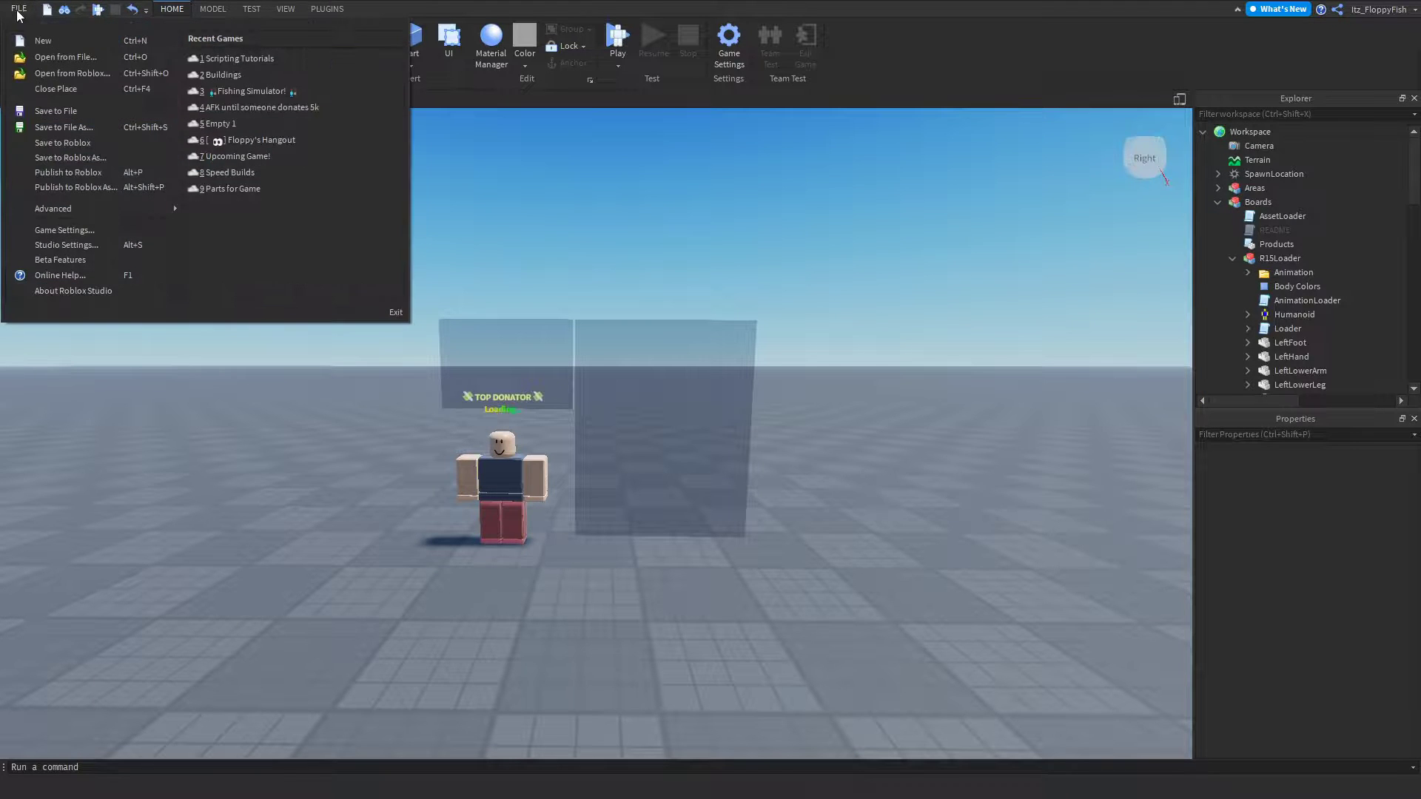
left_click(92, 173)
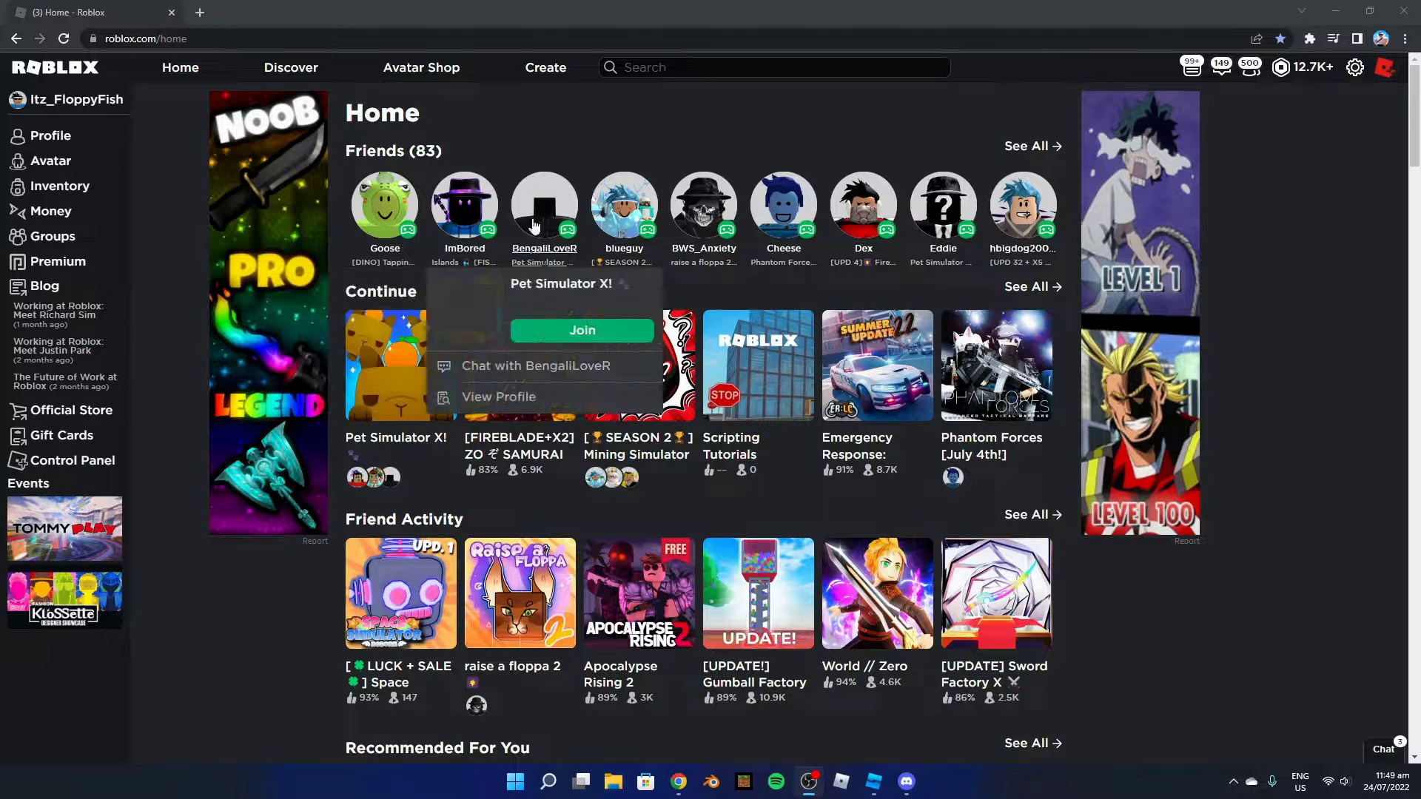
From the Create page, open the Scripting Tutorials experience and its options menu
left_click(551, 71)
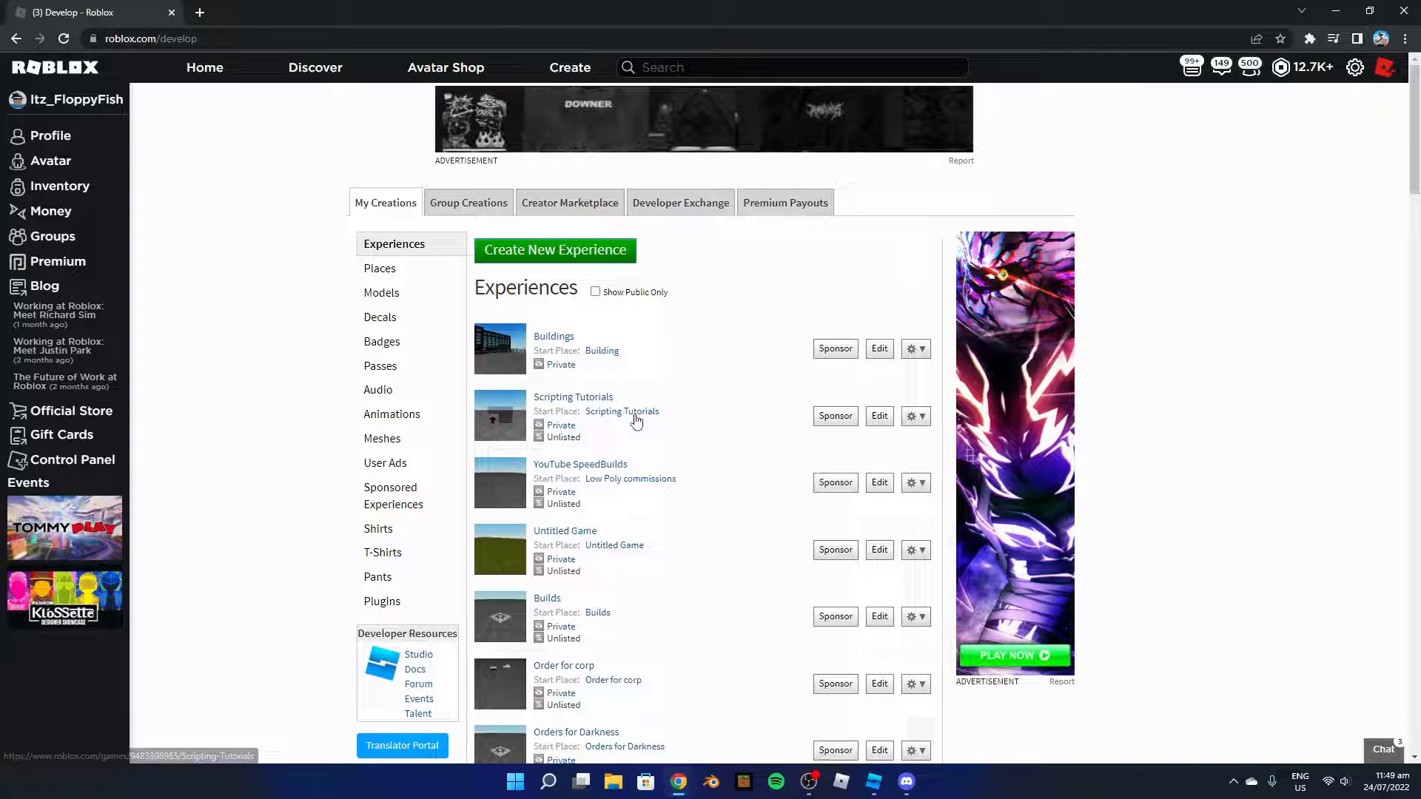
left_click(635, 419)
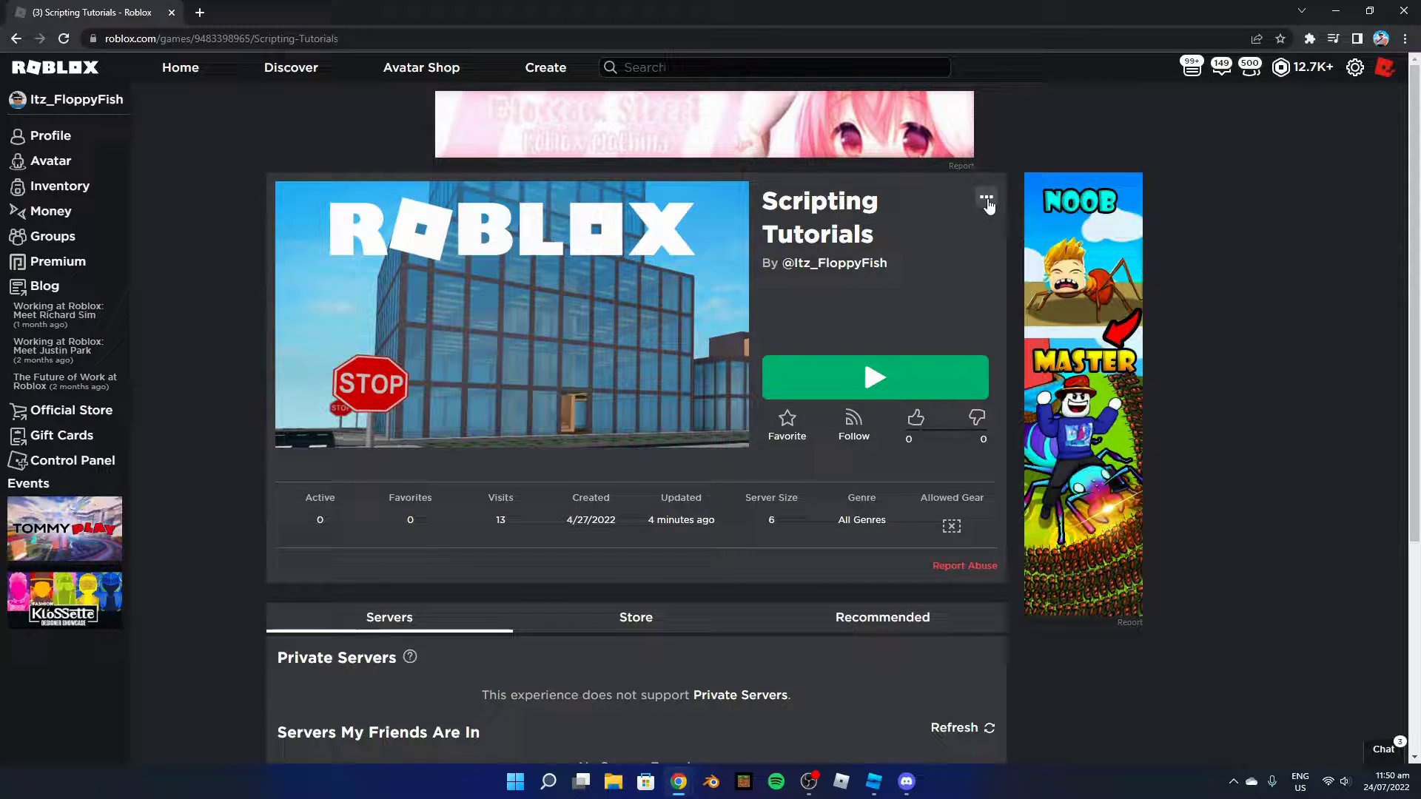
left_click(987, 198)
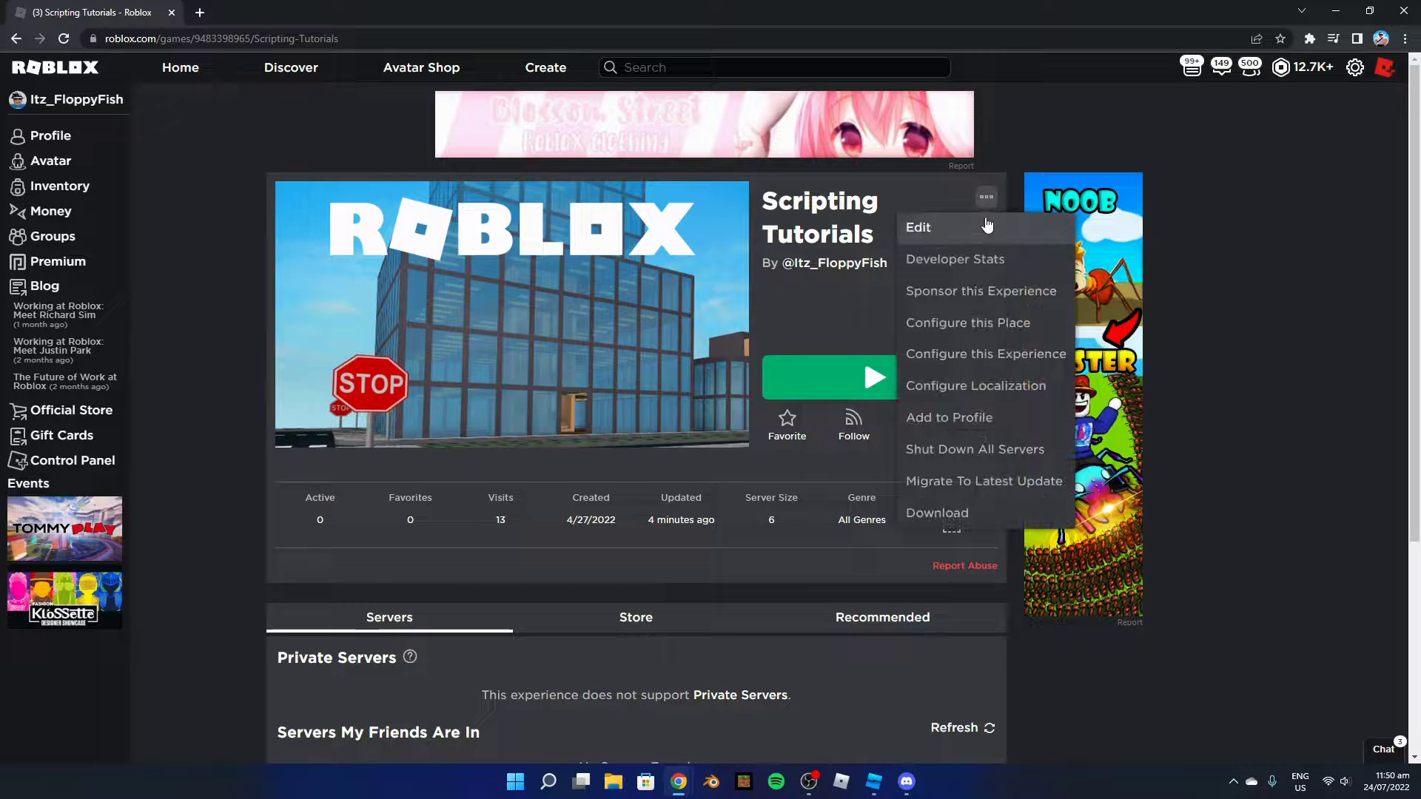
In Developer Products, create a new product named '5 Robux' priced at 5
left_click(975, 354)
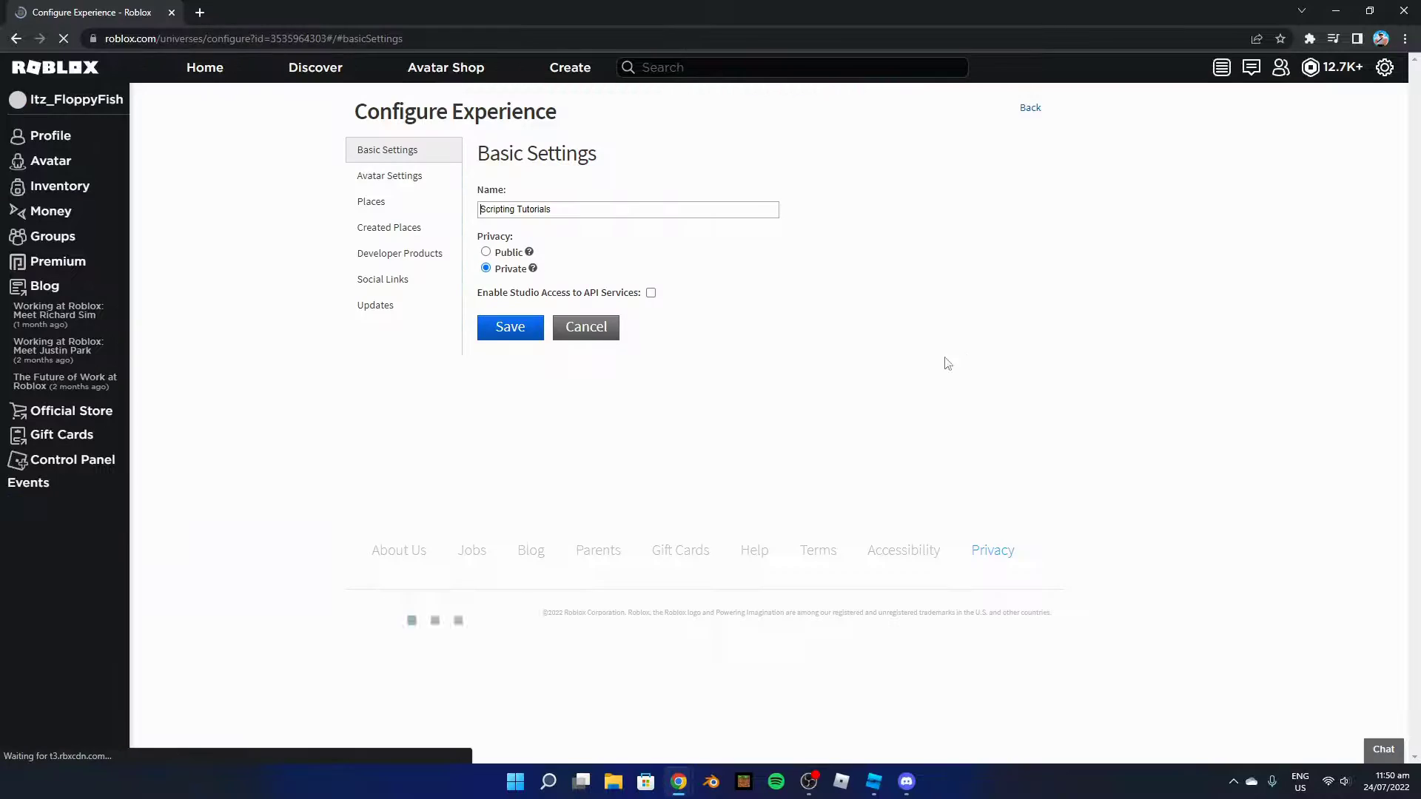
left_click(394, 256)
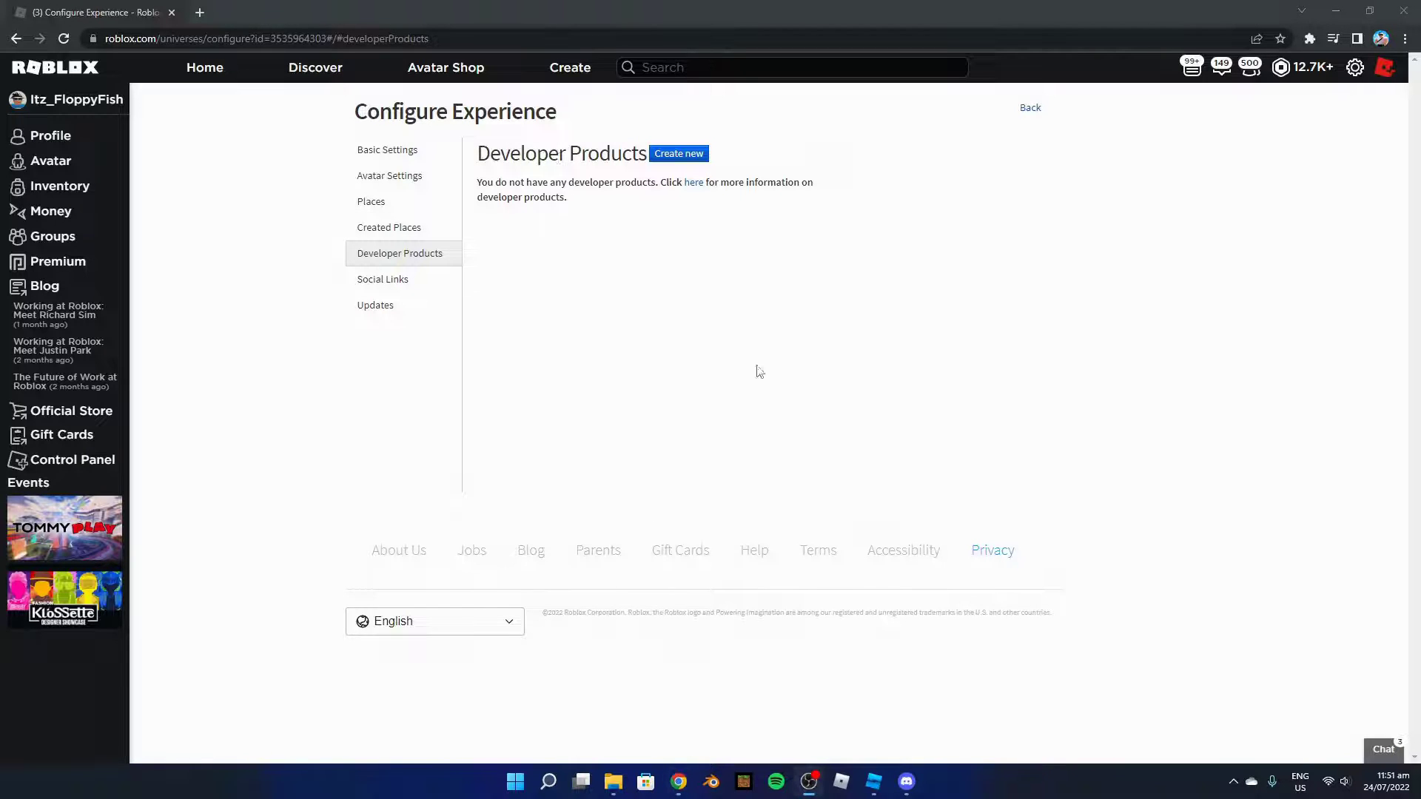
left_click(687, 157)
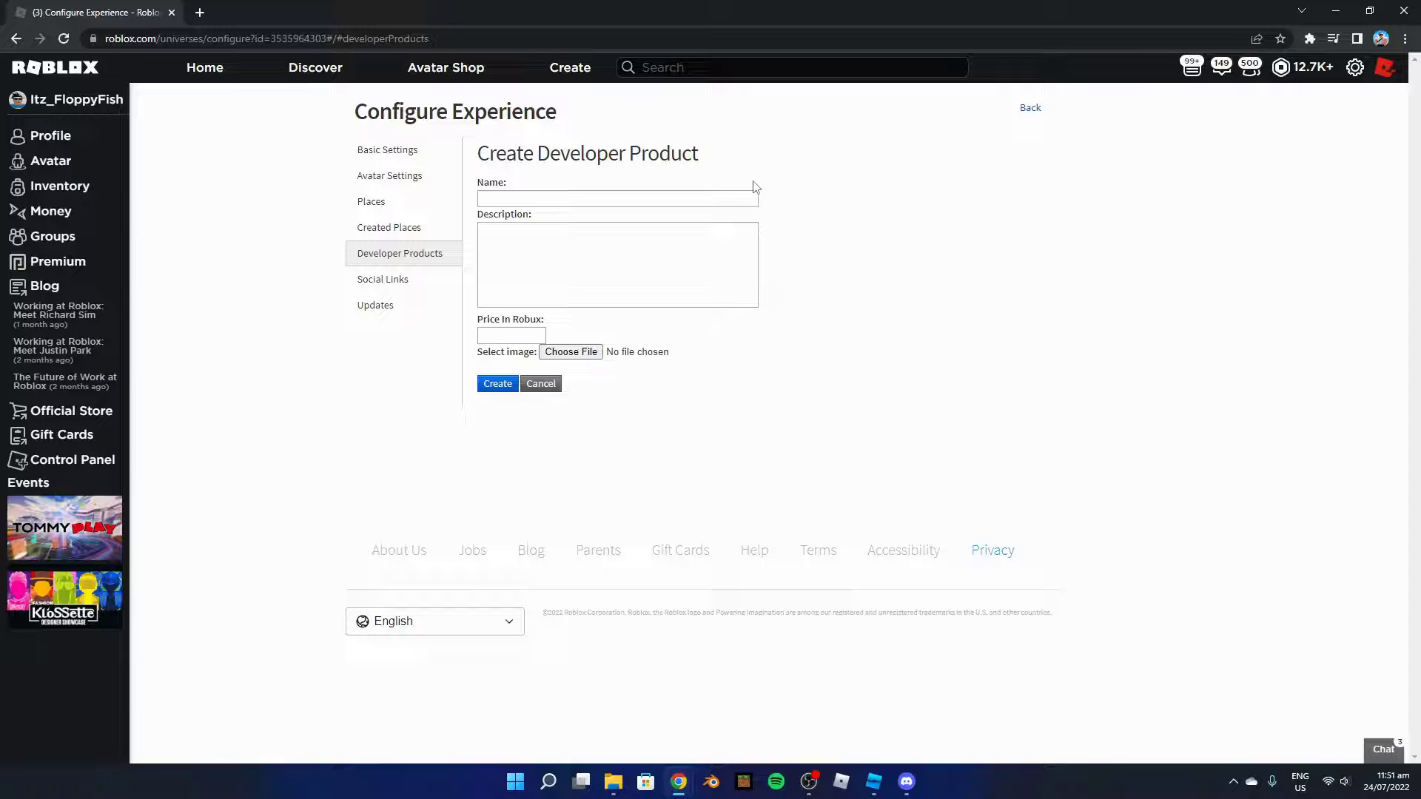
left_click(710, 204)
type("5 Robux")
type("5")
left_click(498, 385)
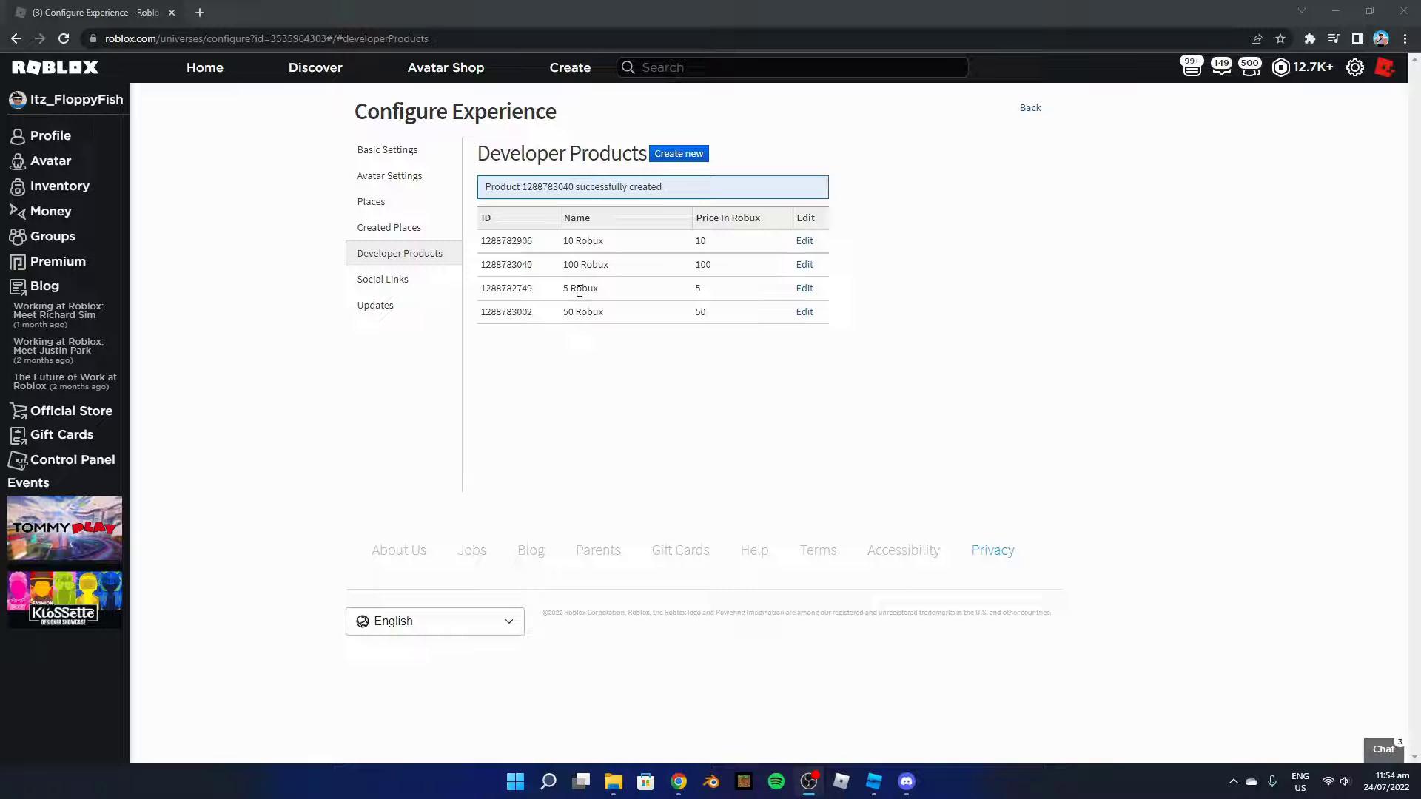
Copy the 5 Robux product's ID from the Developer Products list
left_click(516, 288)
double_click(516, 288)
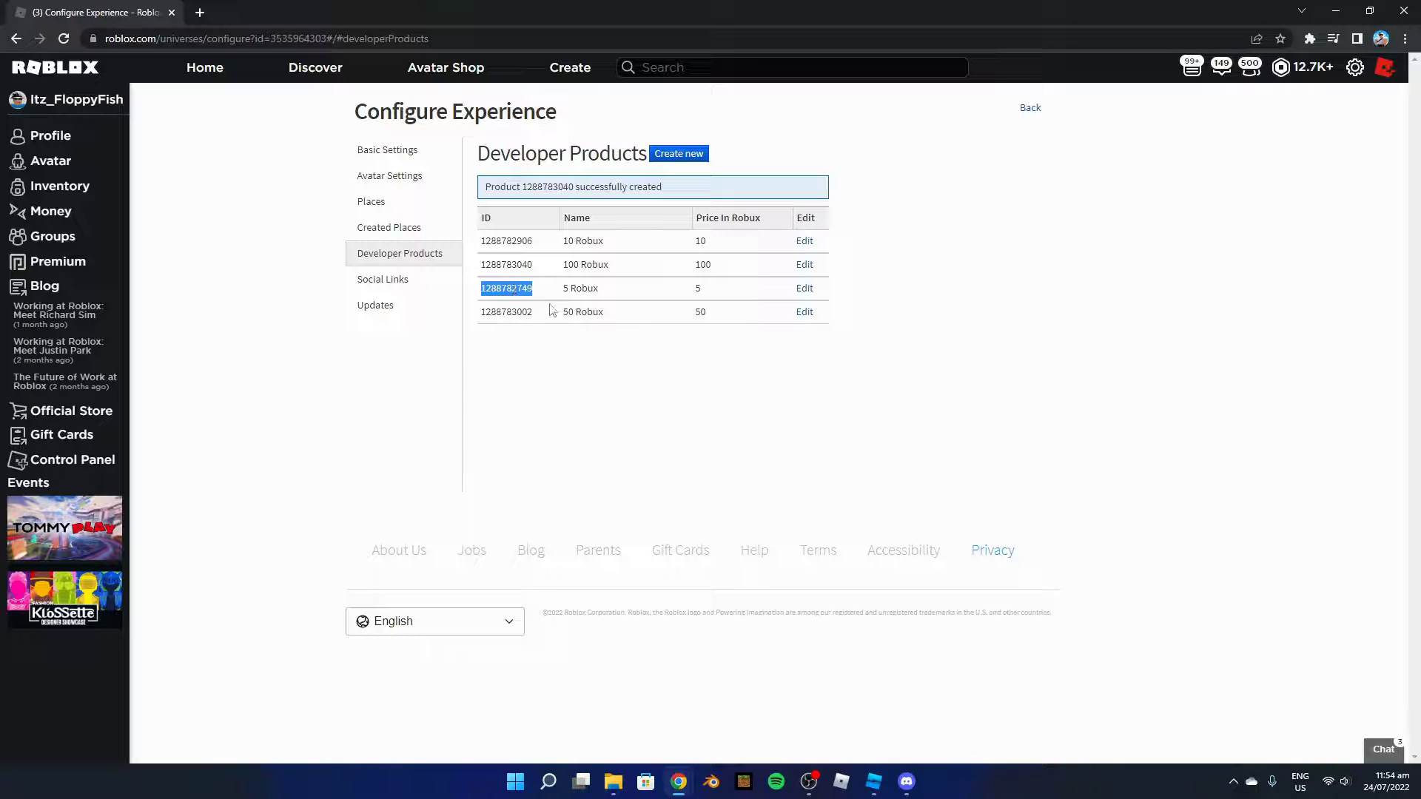
right_click(514, 288)
left_click(549, 304)
left_click(879, 789)
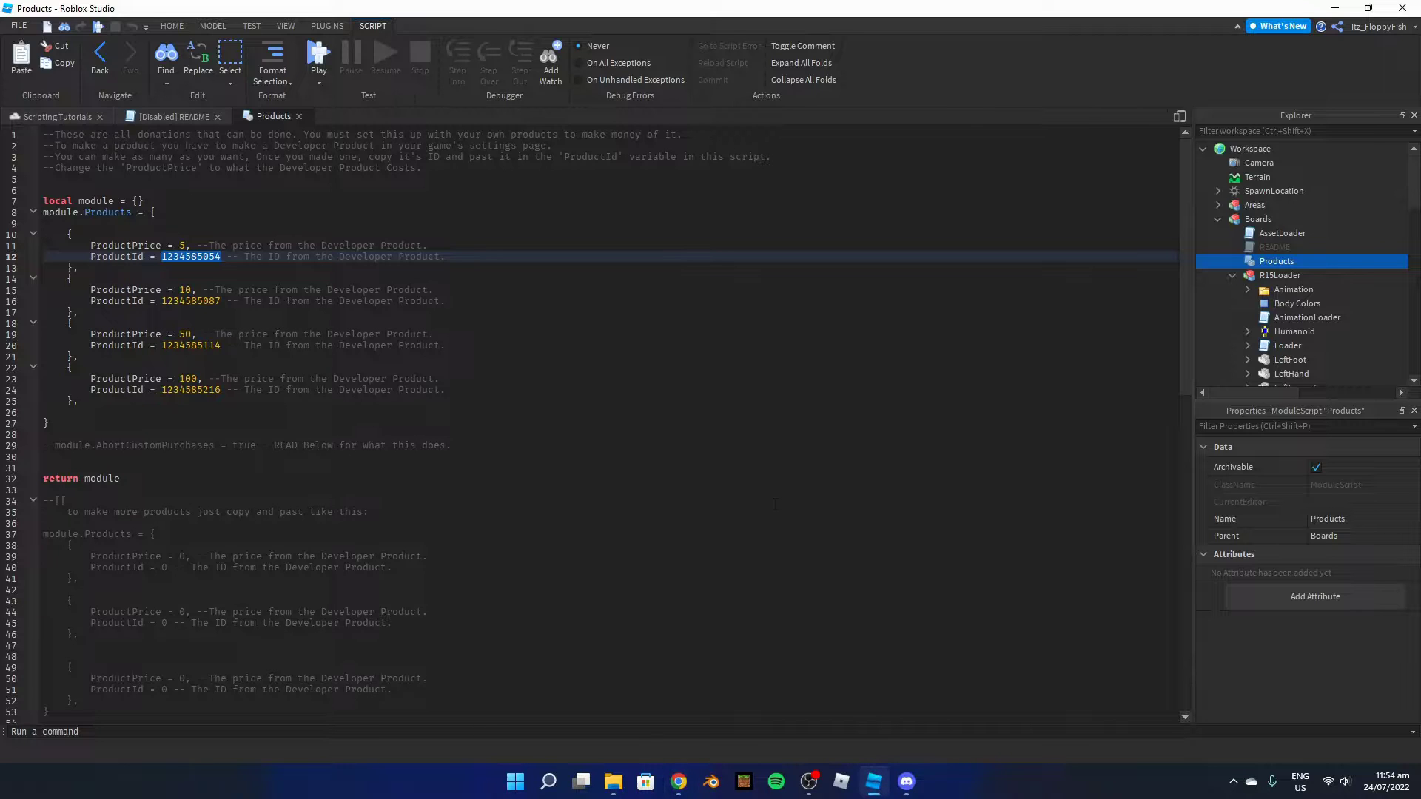
left_click(155, 211)
double_click(191, 256)
key("BackSpace")
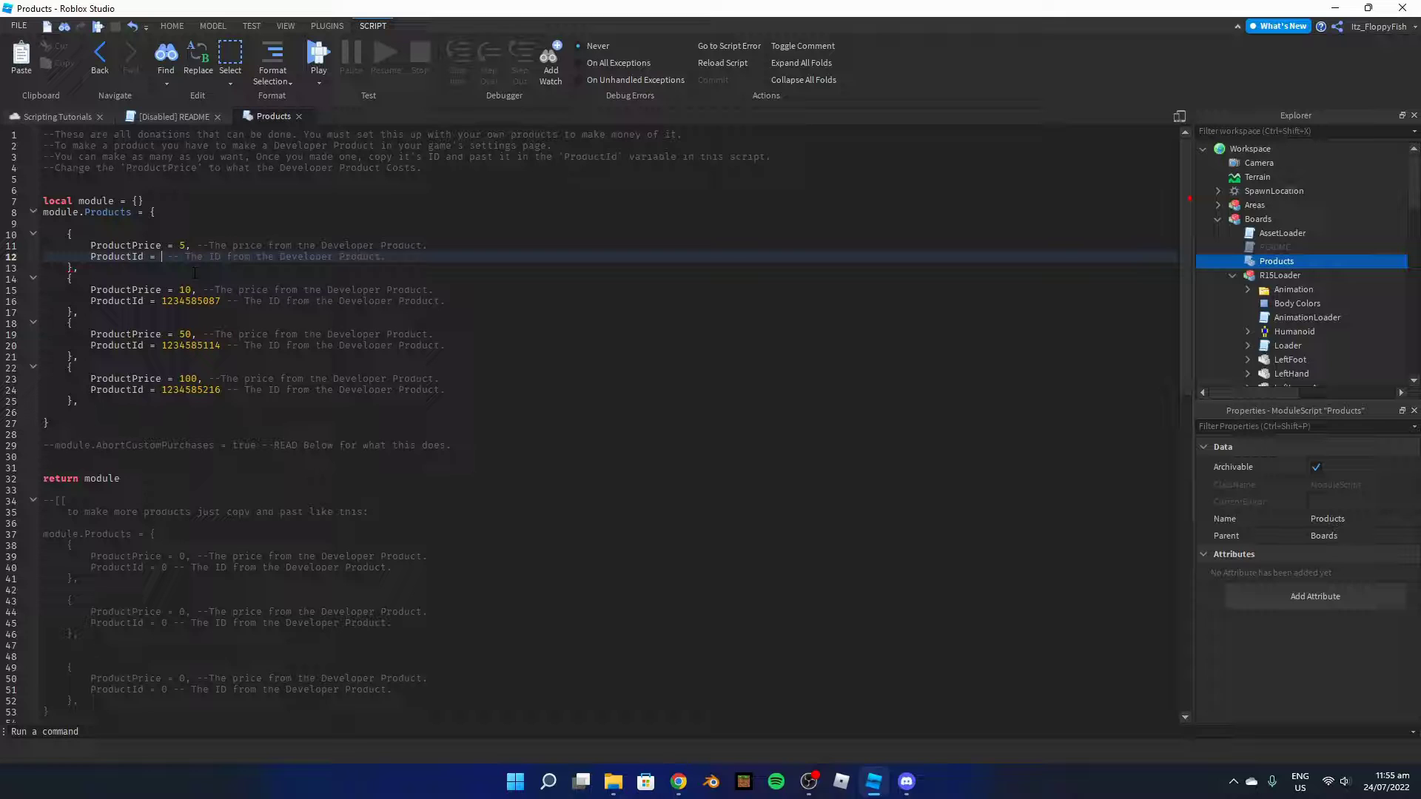
key("ctrl+v")
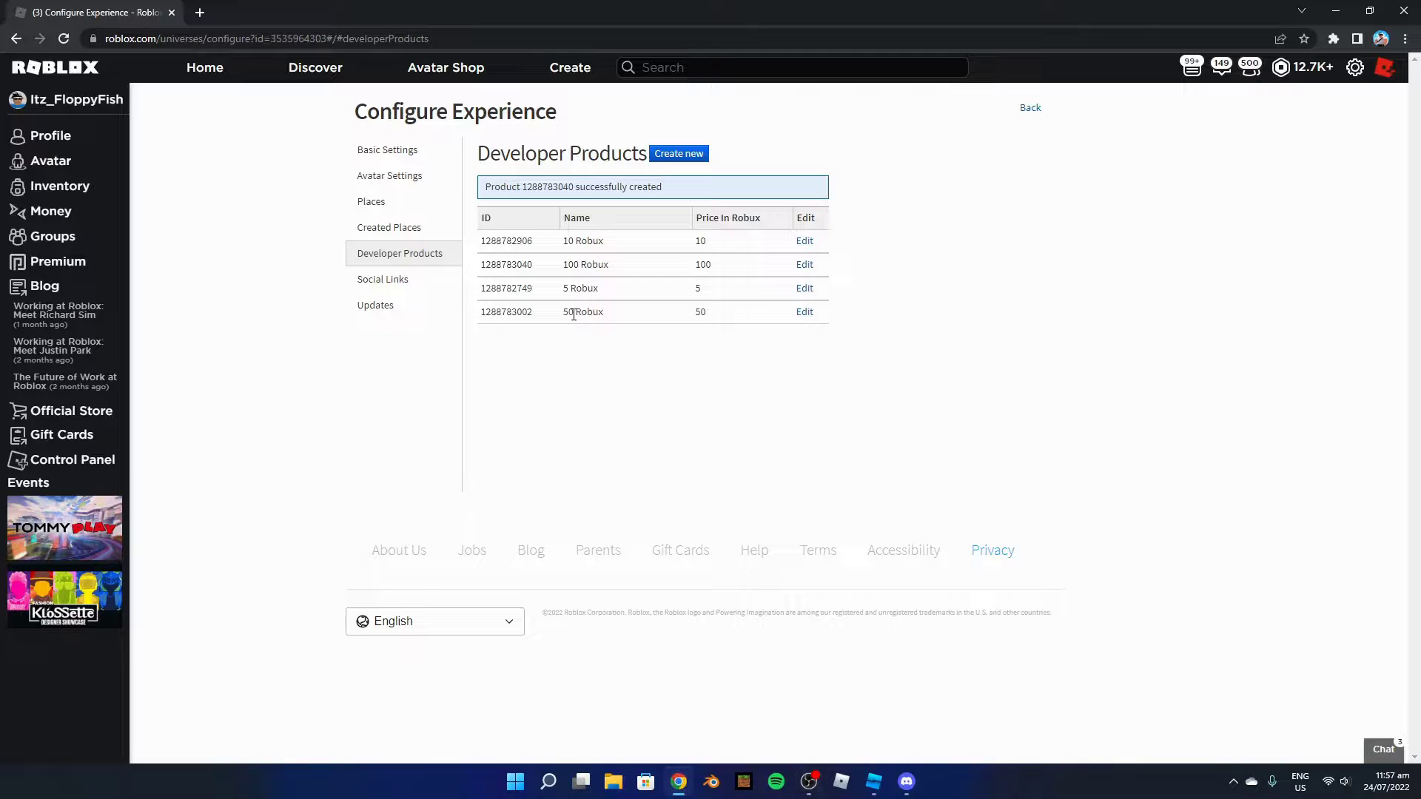
double_click(522, 248)
key("ctrl+c")
key("alt+Tab")
double_click(191, 301)
key("ctrl+v")
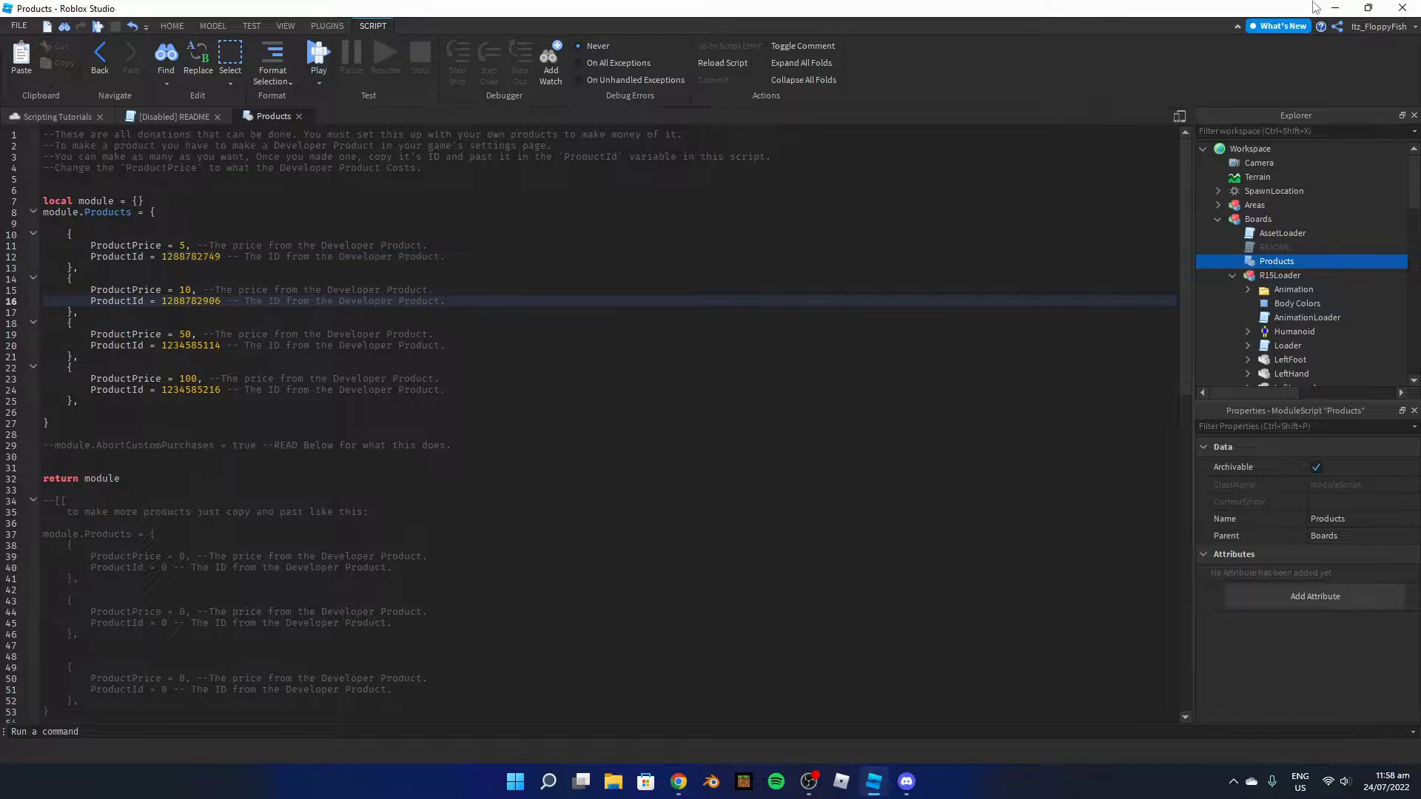
key("alt+Tab")
double_click(506, 312)
key("ctrl+c")
key("alt+Tab")
double_click(191, 344)
right_click(194, 345)
left_click(237, 437)
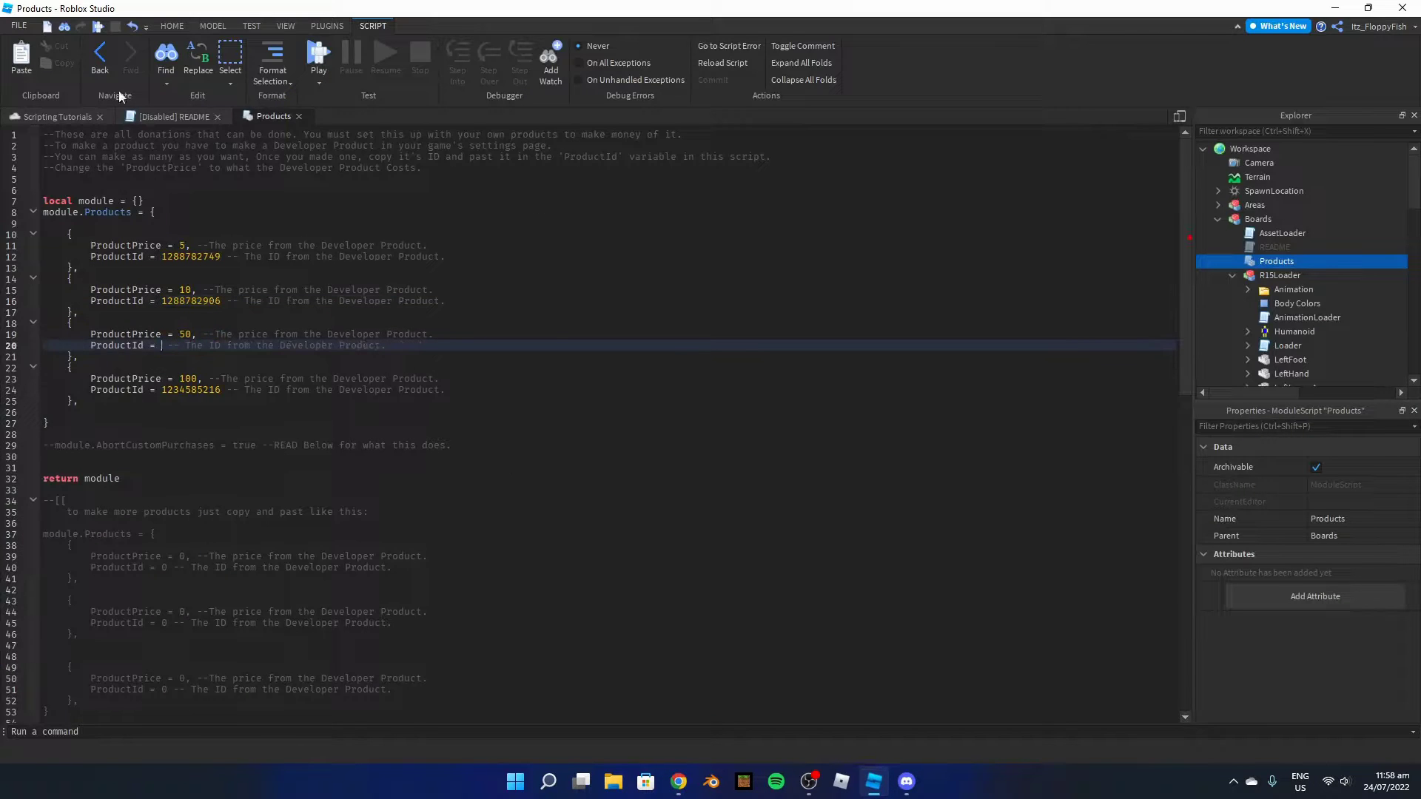
key("alt+Tab")
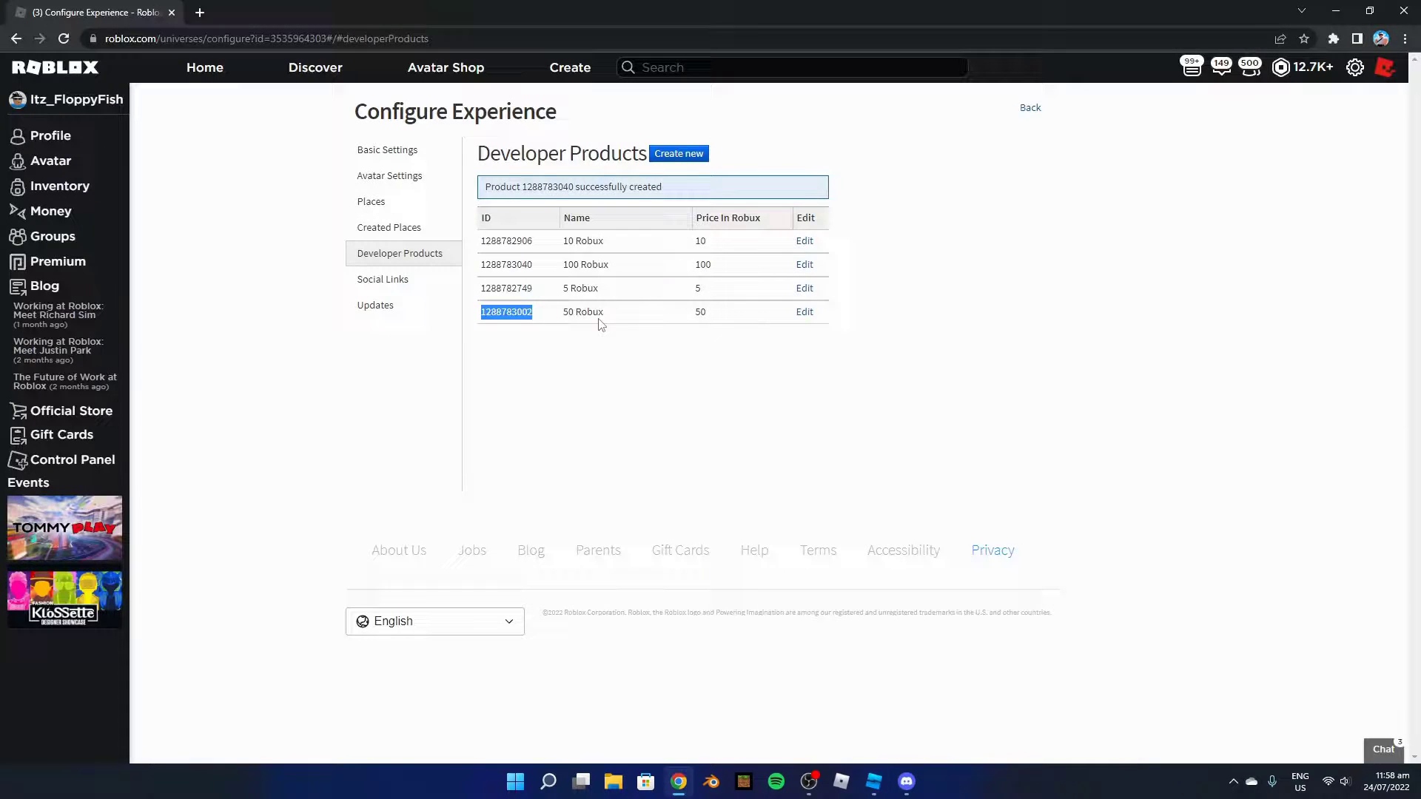
double_click(508, 265)
key("ctrl+c")
key("alt+Tab")
double_click(191, 390)
key("ctrl+v")
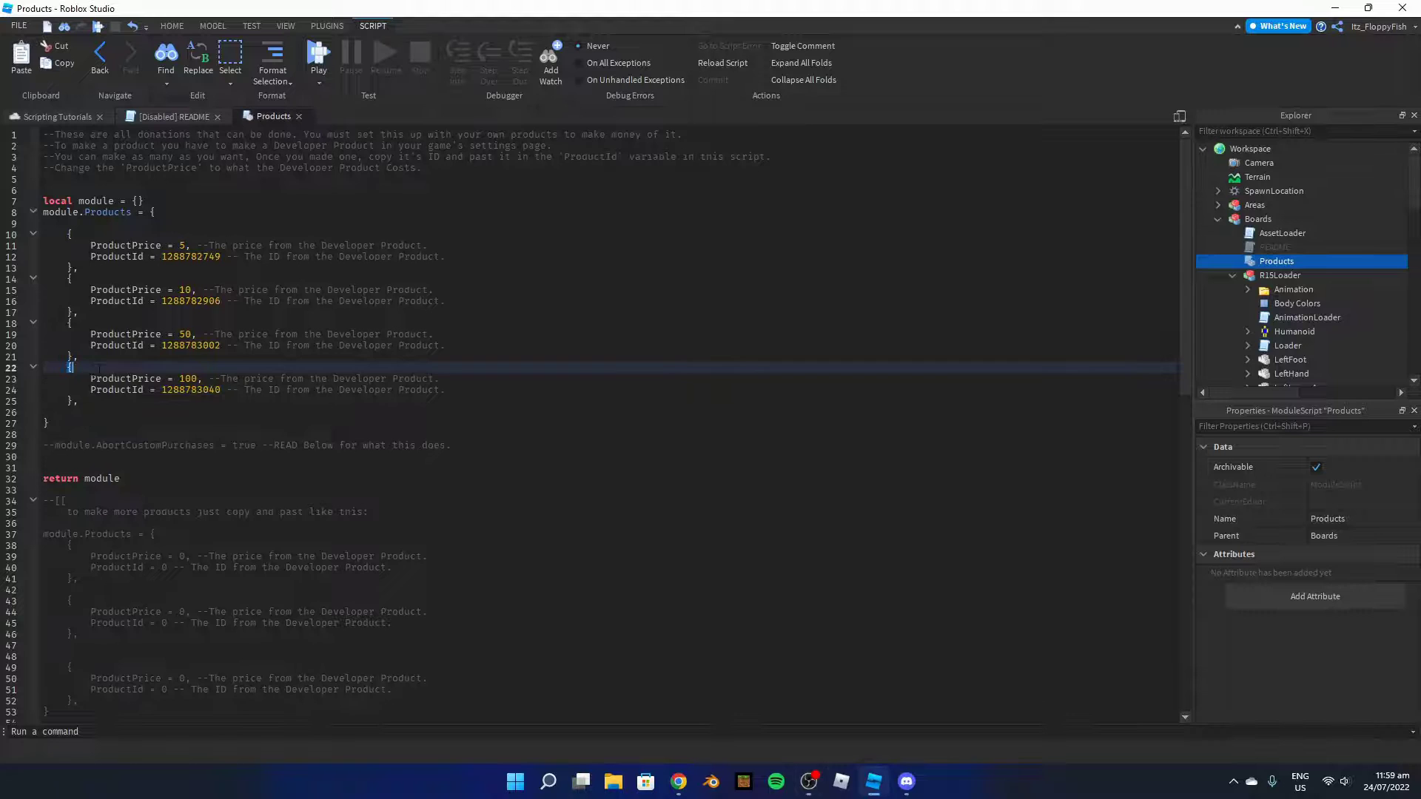
Duplicate the 100 product block as a fifth entry and change its price to 1000
left_click_drag(67, 368, 500, 401)
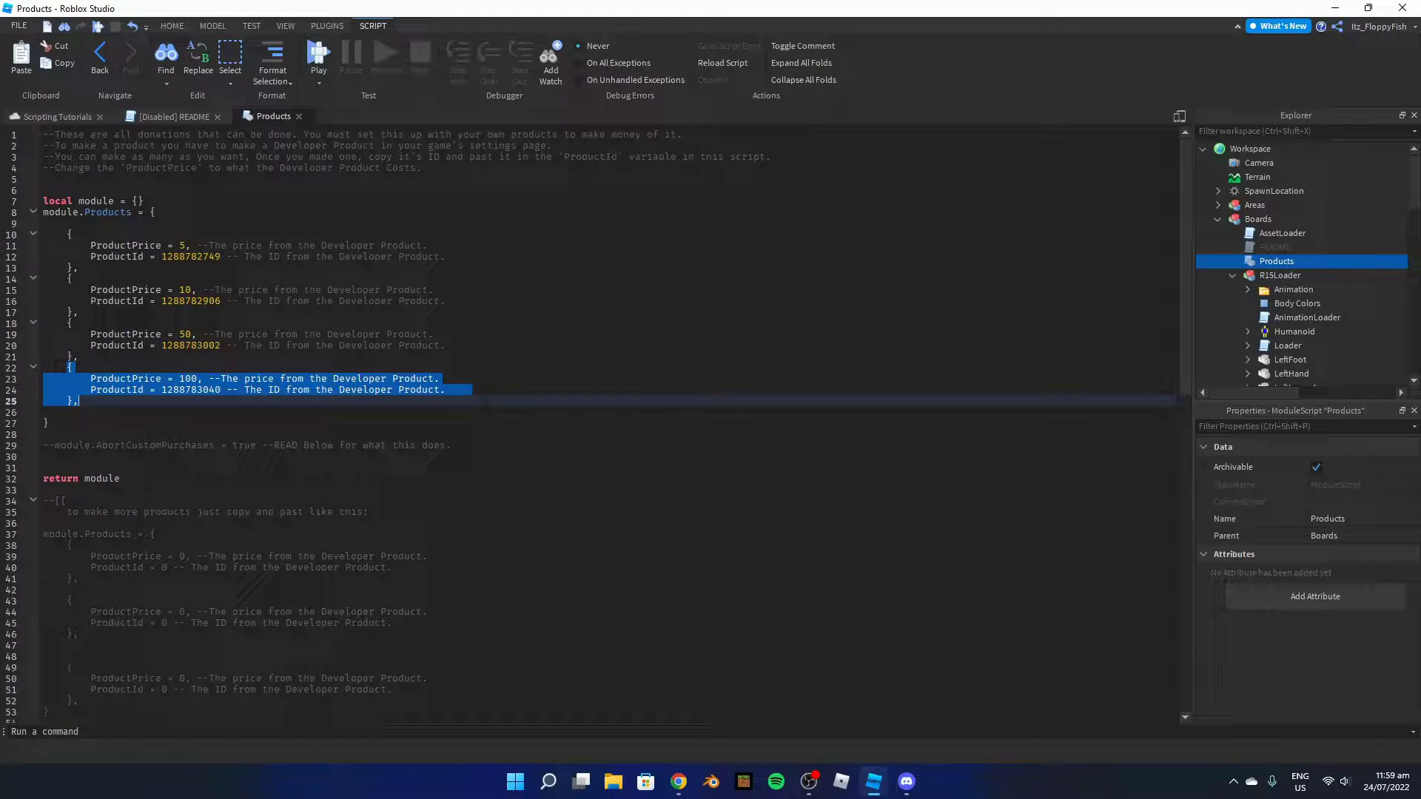
left_click(78, 401)
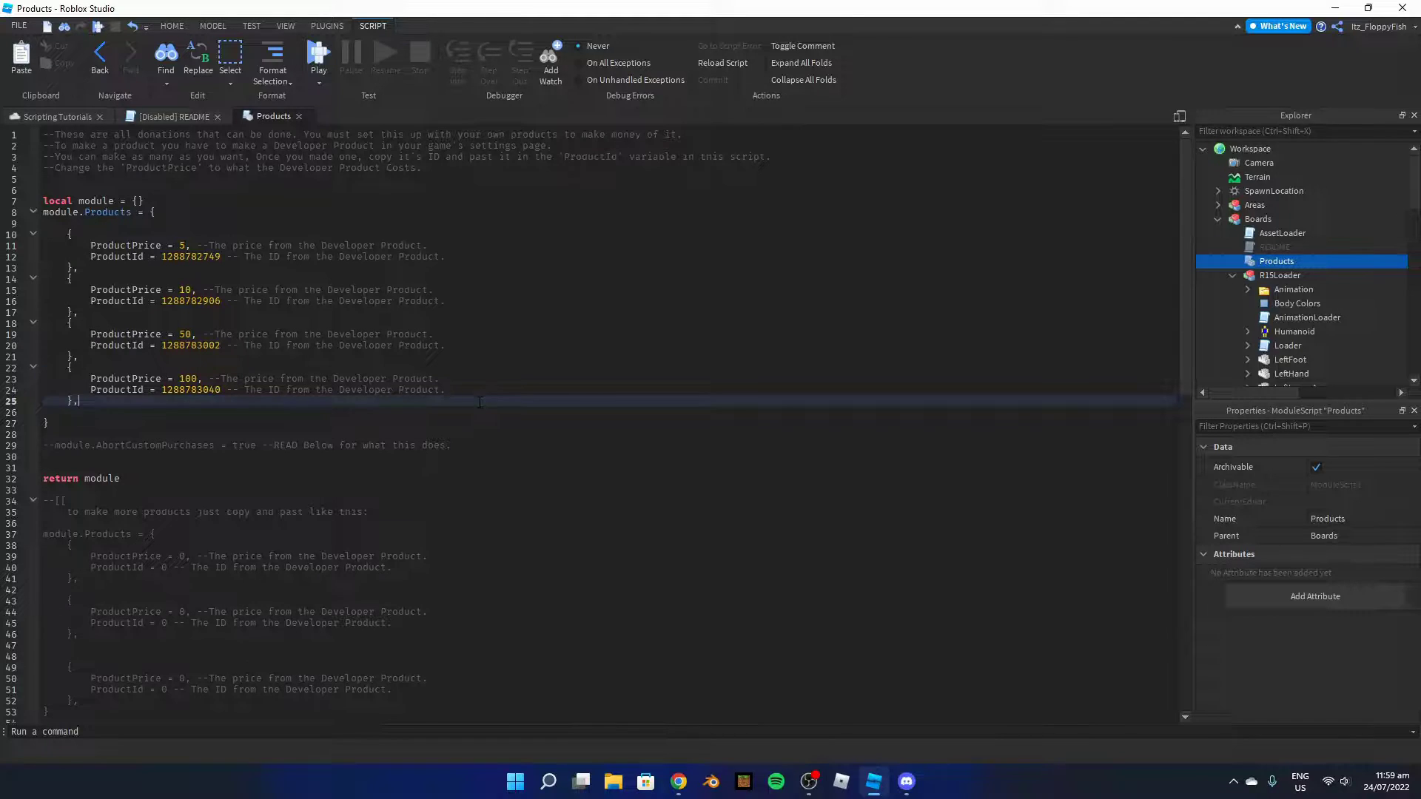
key("Return")
key("ctrl+v")
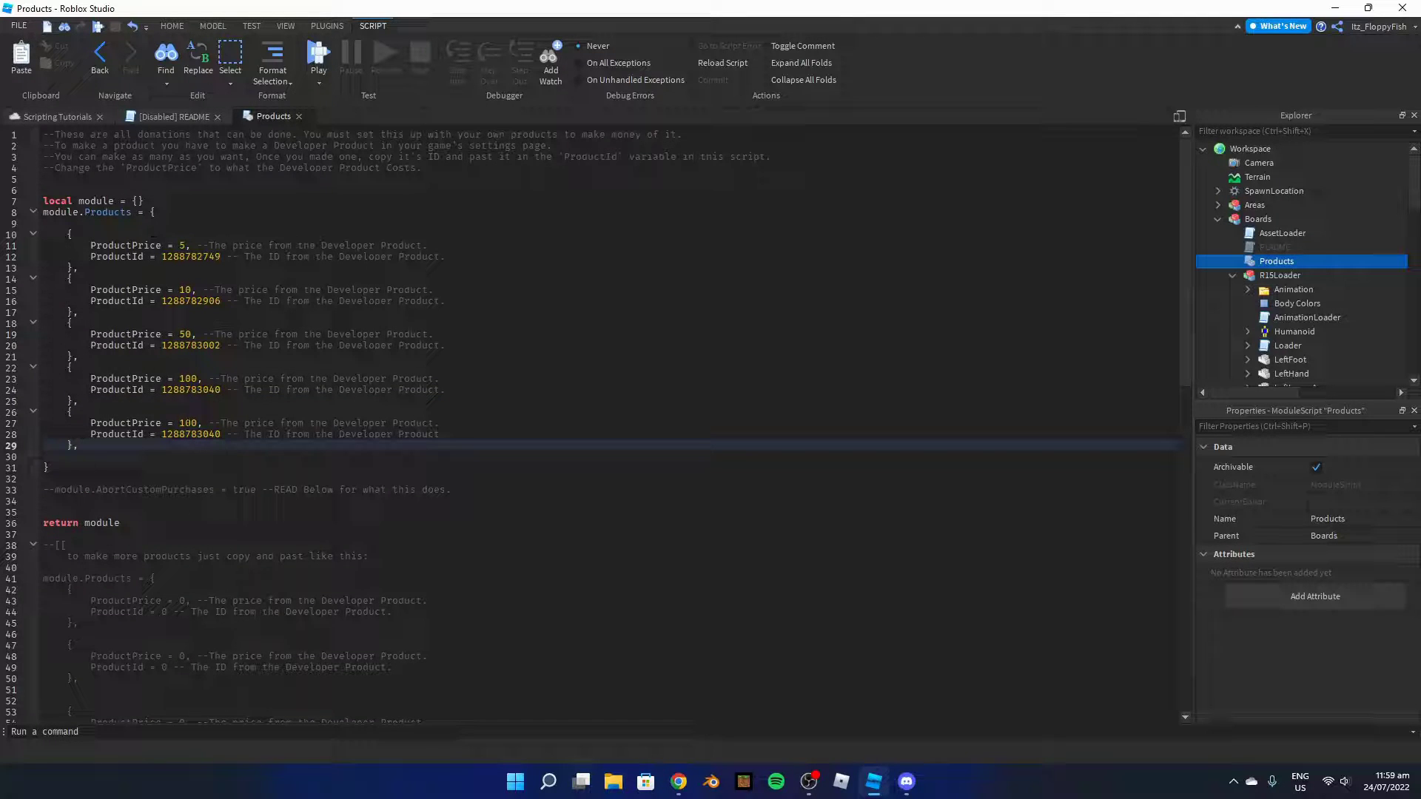
left_click(196, 422)
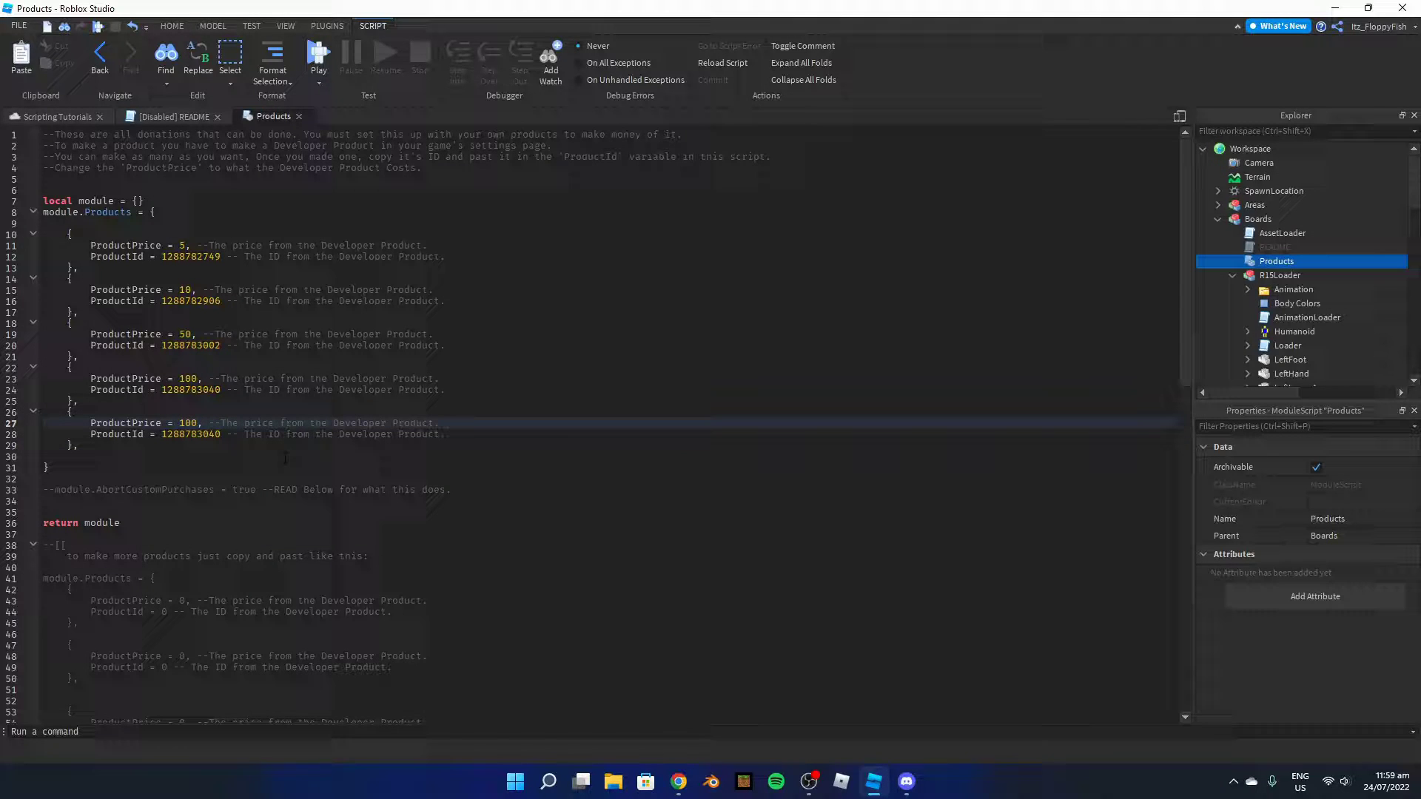
type("0")
Paste an ID into the new 1000 entry, then check the Boards model and R15Loader in Explorer
left_click_drag(43, 434, 100, 449)
key("ctrl+v")
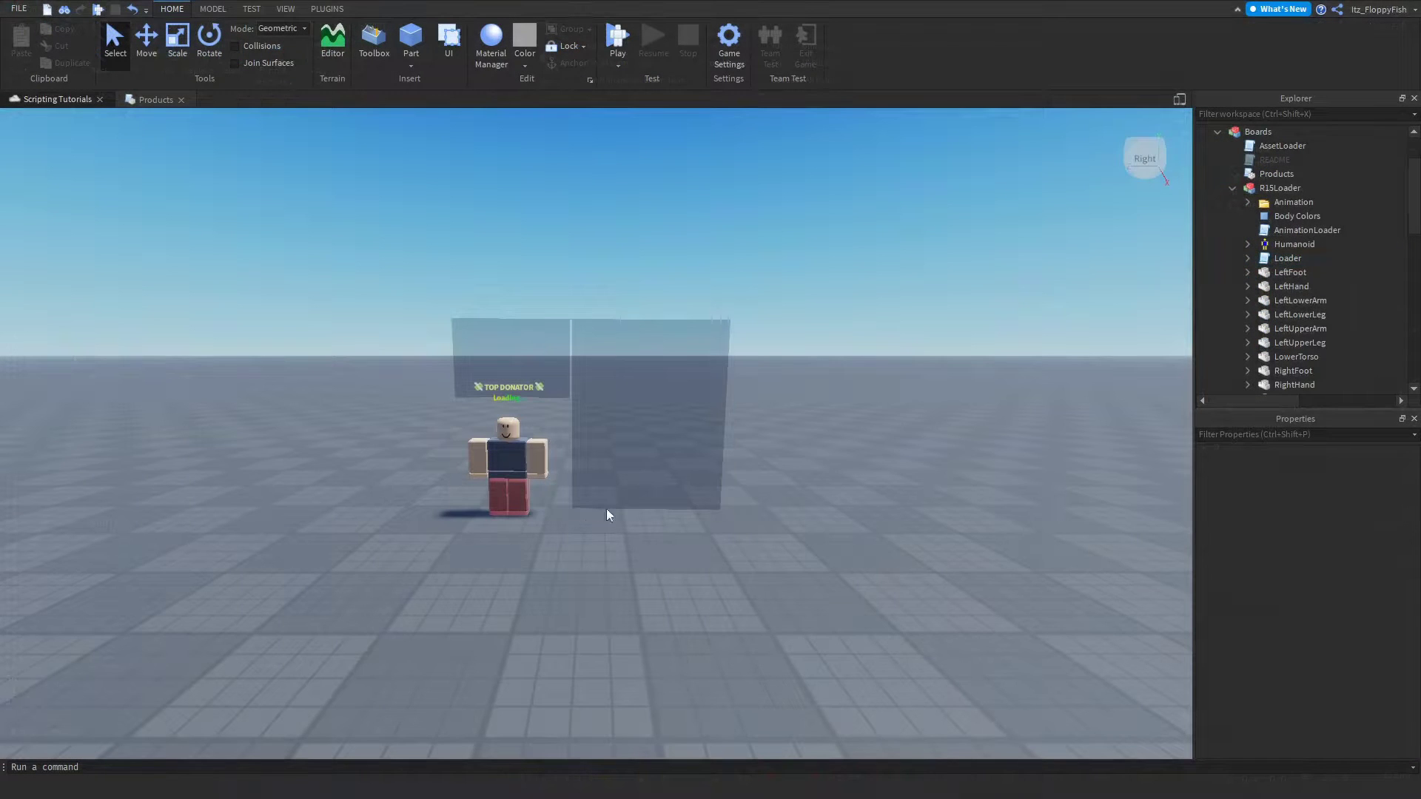
left_click(621, 381)
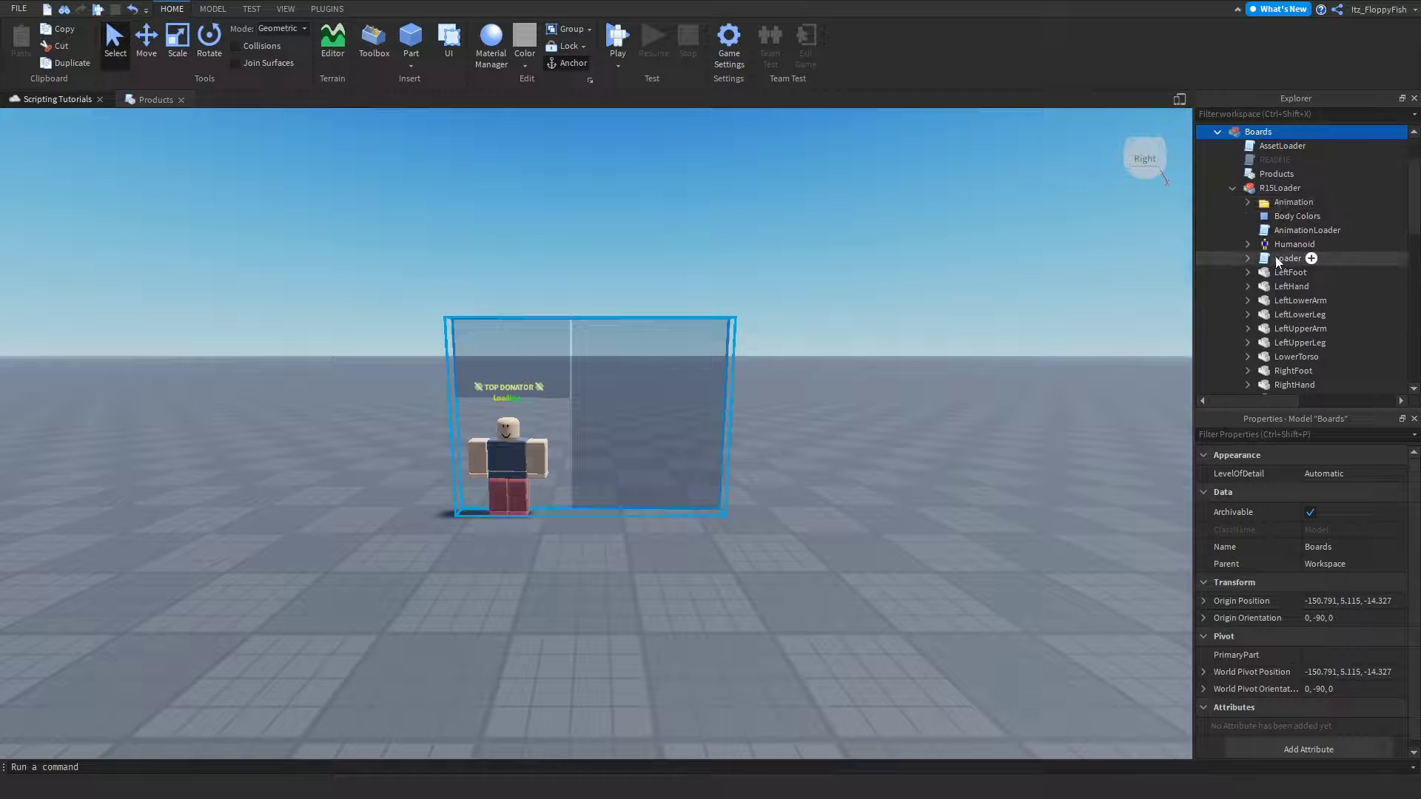
left_click(1267, 191)
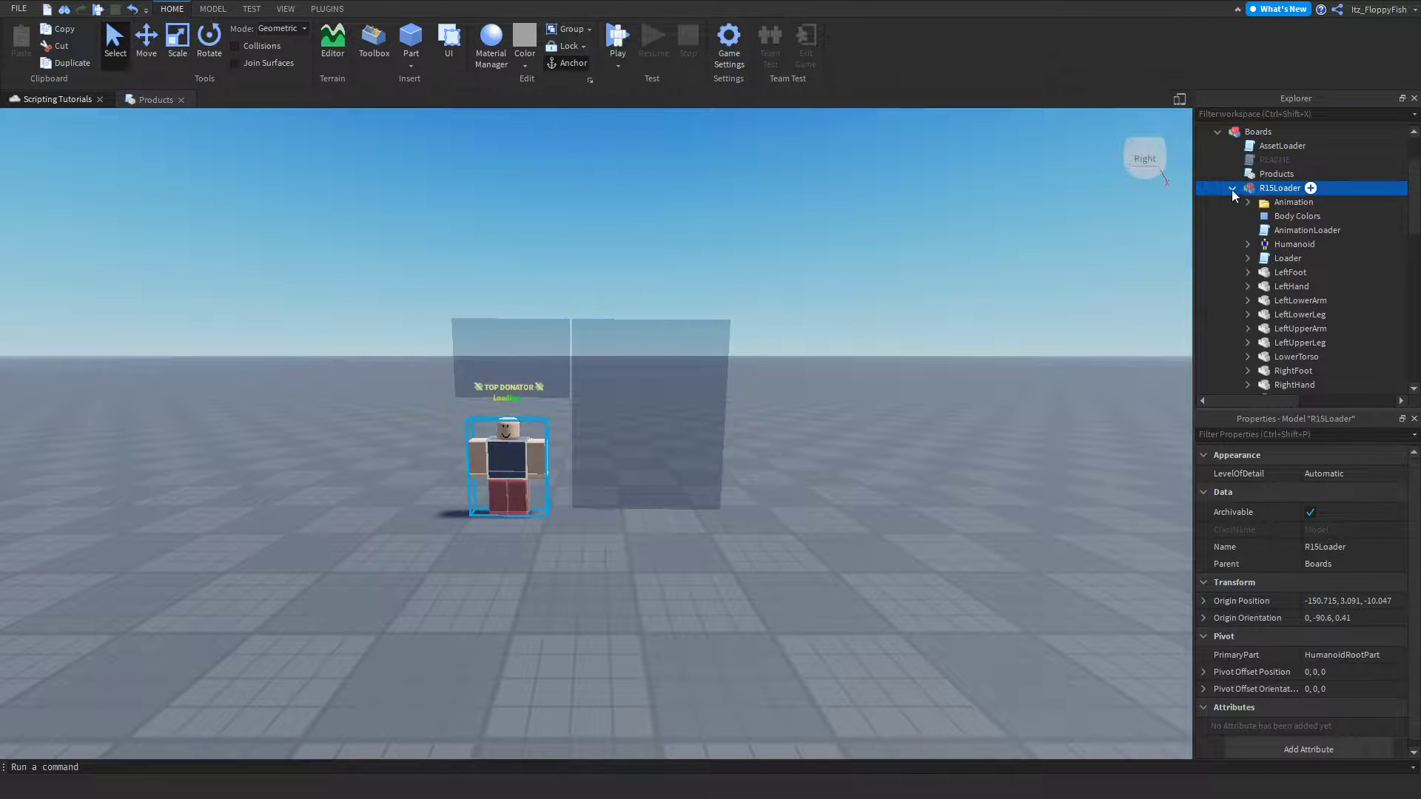
left_click(1233, 188)
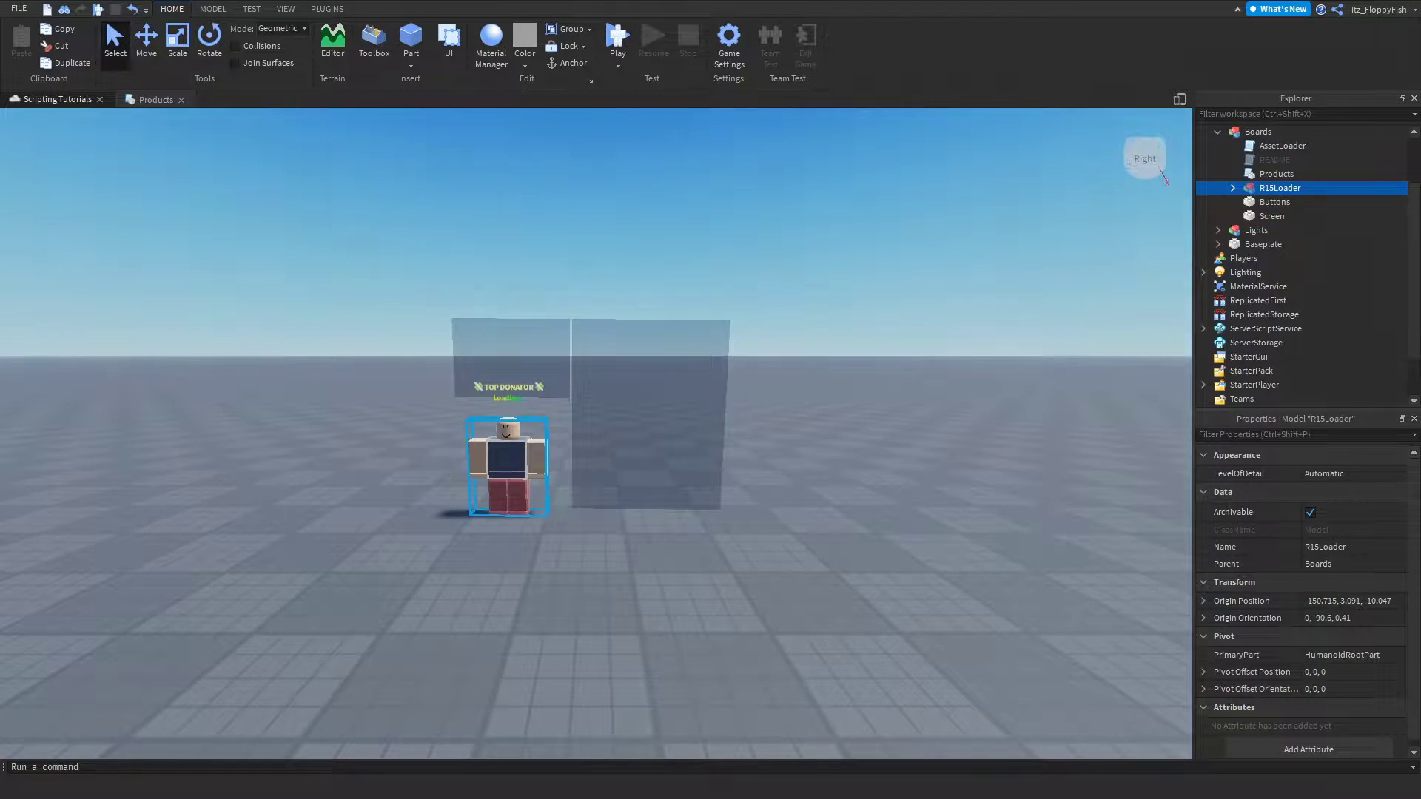
left_click(111, 498)
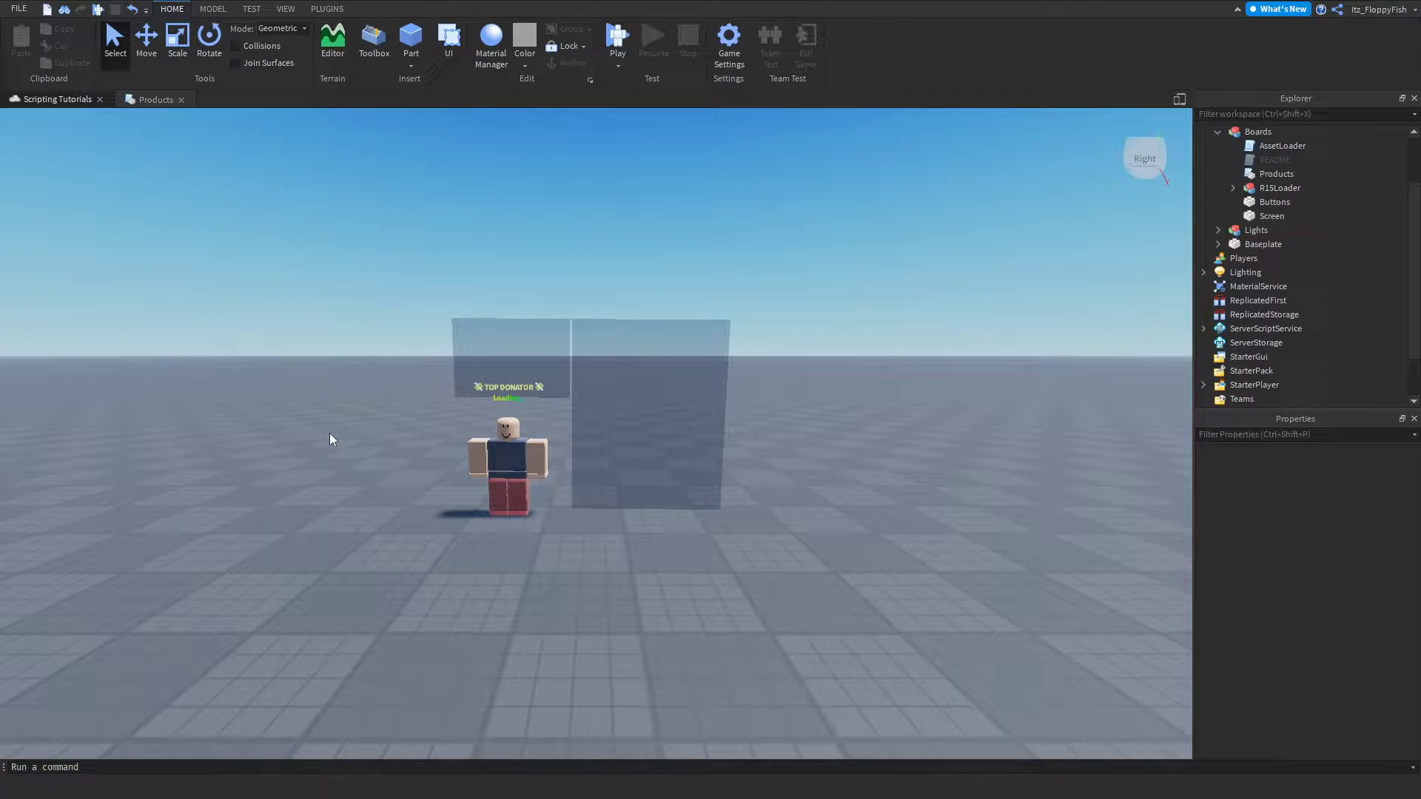
Publish the place, then walk the avatar over and turn the camera to face the Donate board
left_click(19, 9)
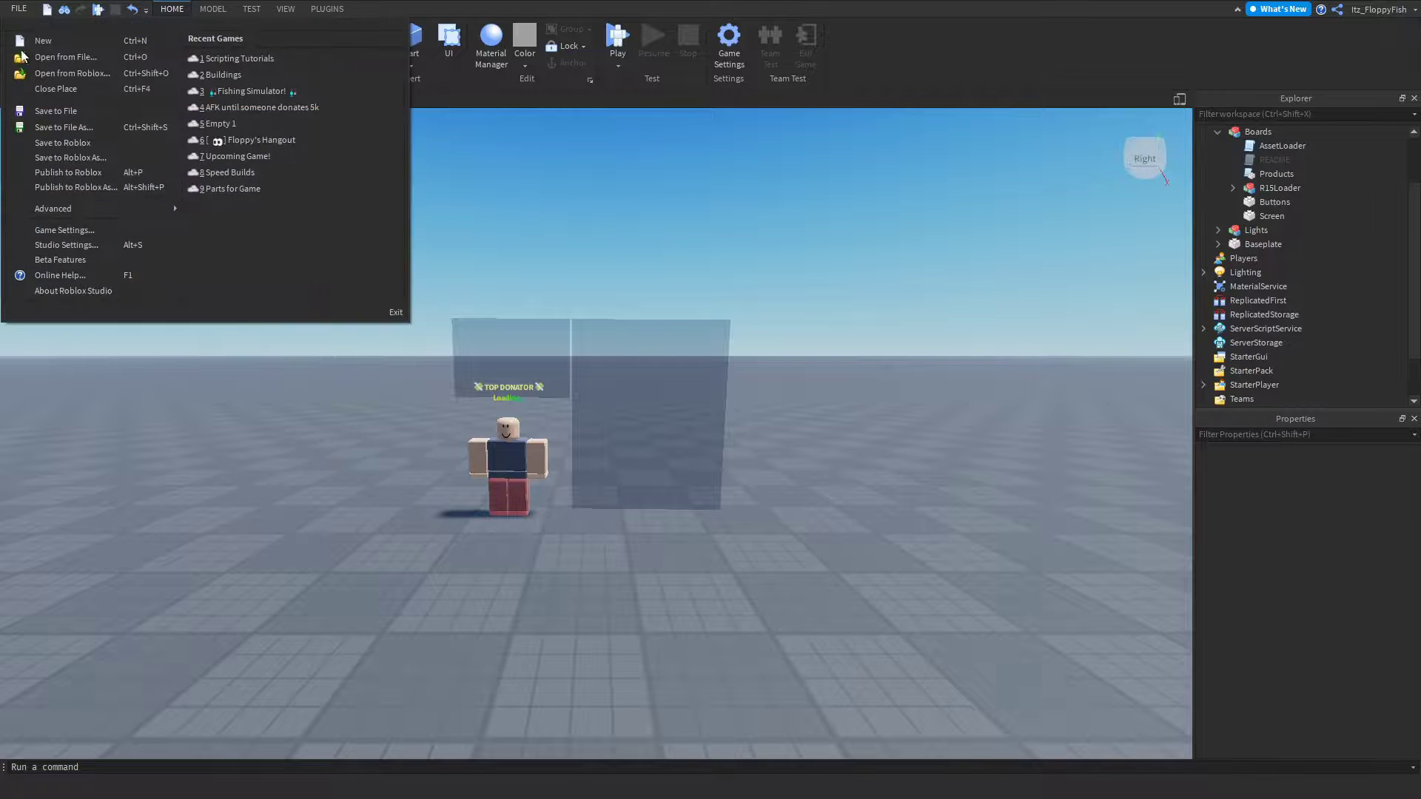
left_click(63, 177)
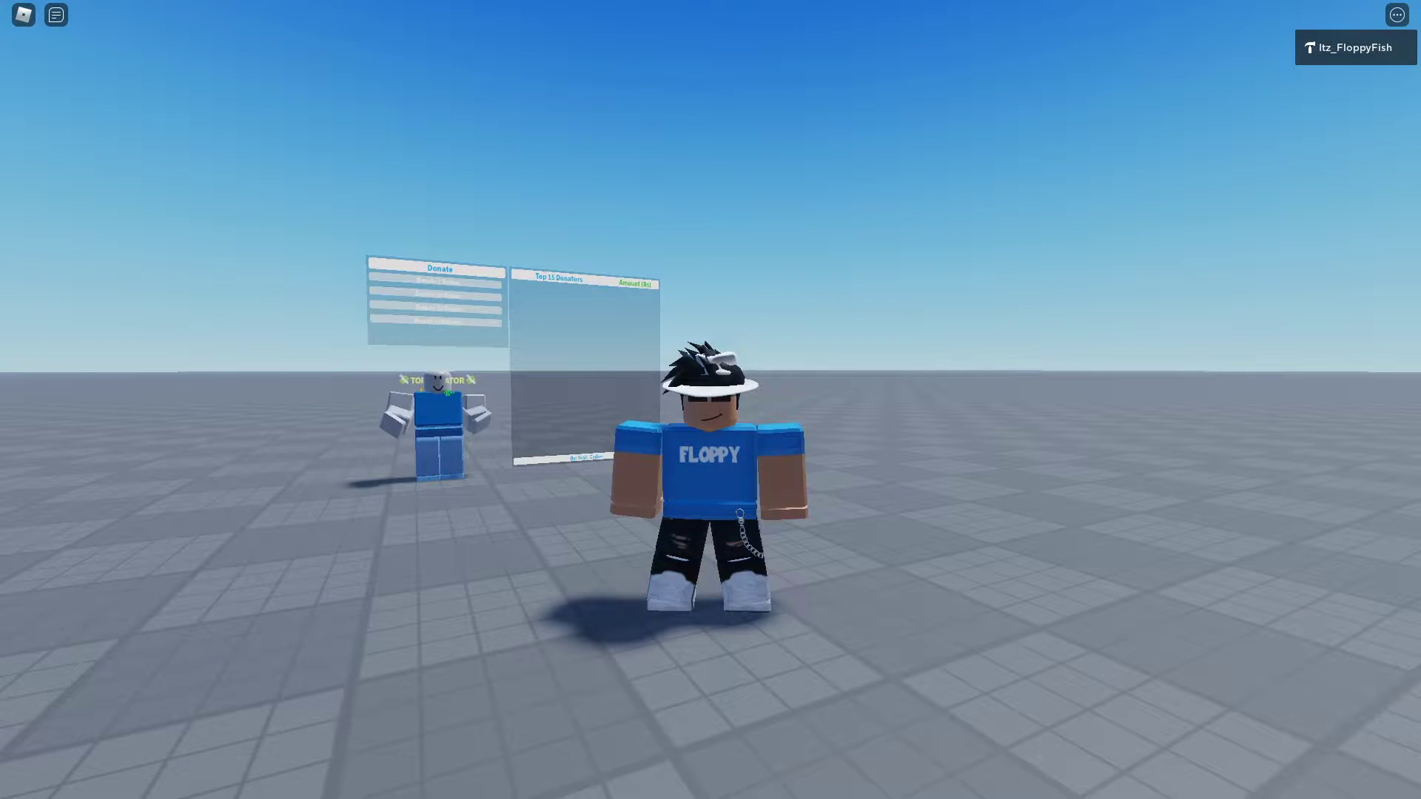
right_click_drag(314, 524, 722, 499)
key("w")
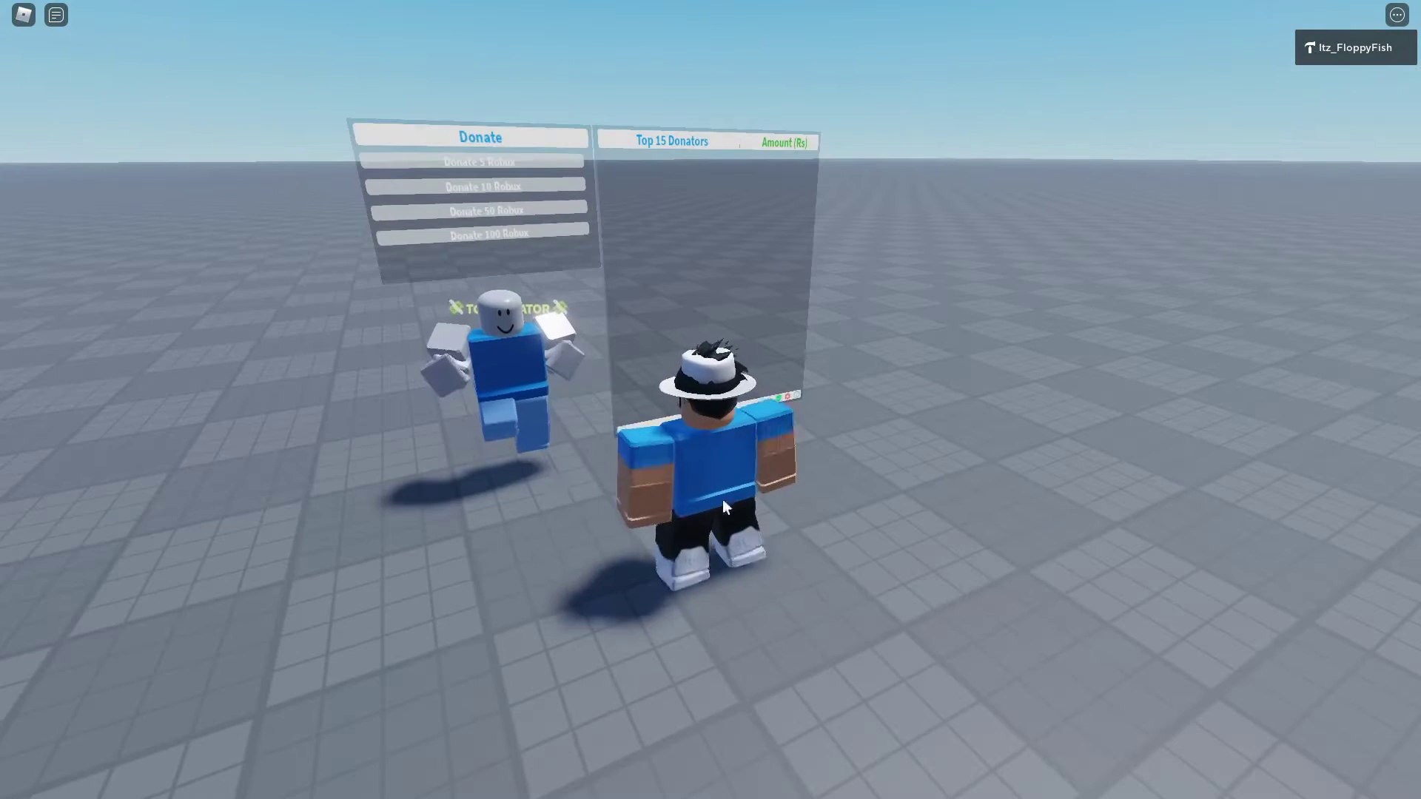
right_click_drag(478, 464, 619, 190)
right_click_drag(676, 229, 807, 265)
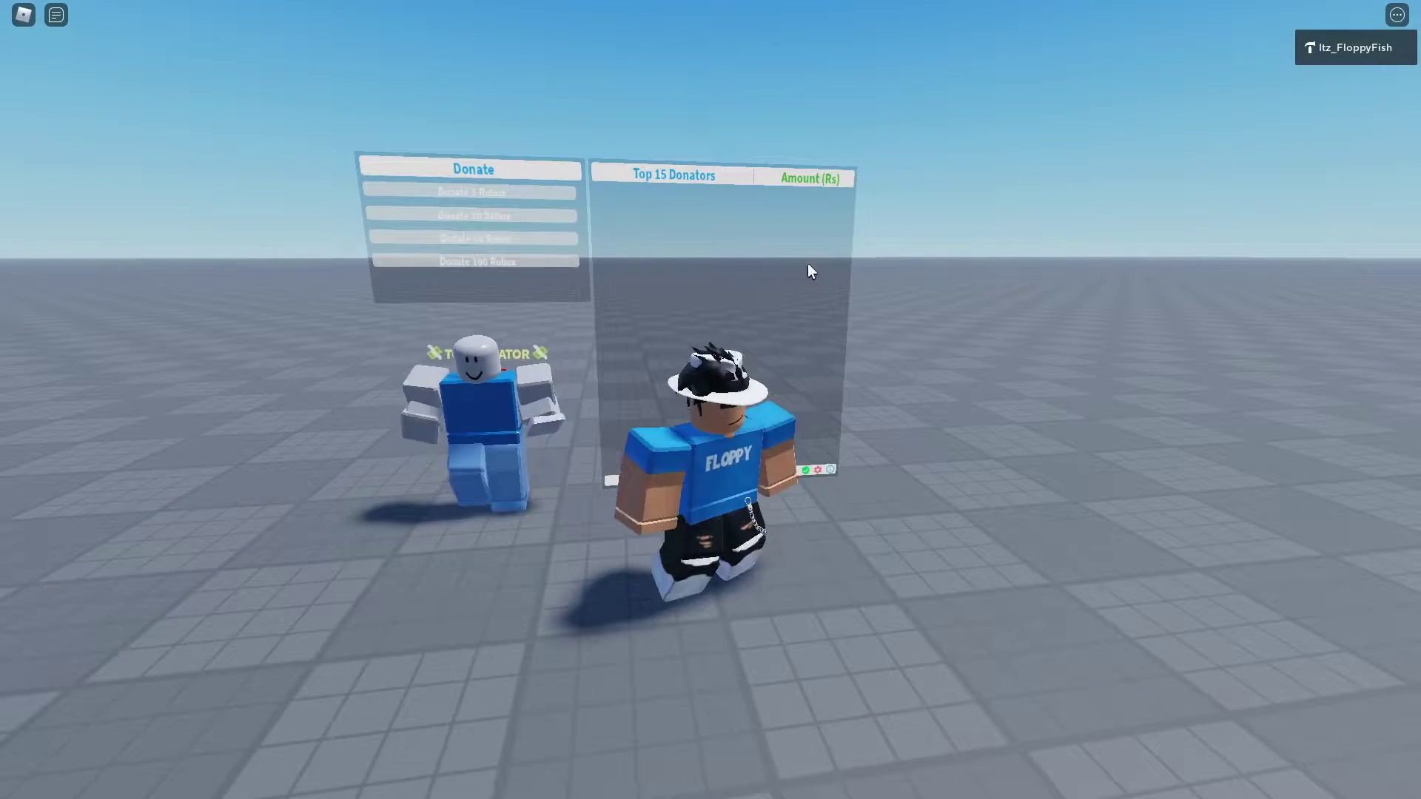
right_click_drag(774, 372, 501, 135)
mouse_move(628, 388)
right_mouse_down()
mouse_move(592, 384)
mouse_move(631, 376)
right_mouse_up()
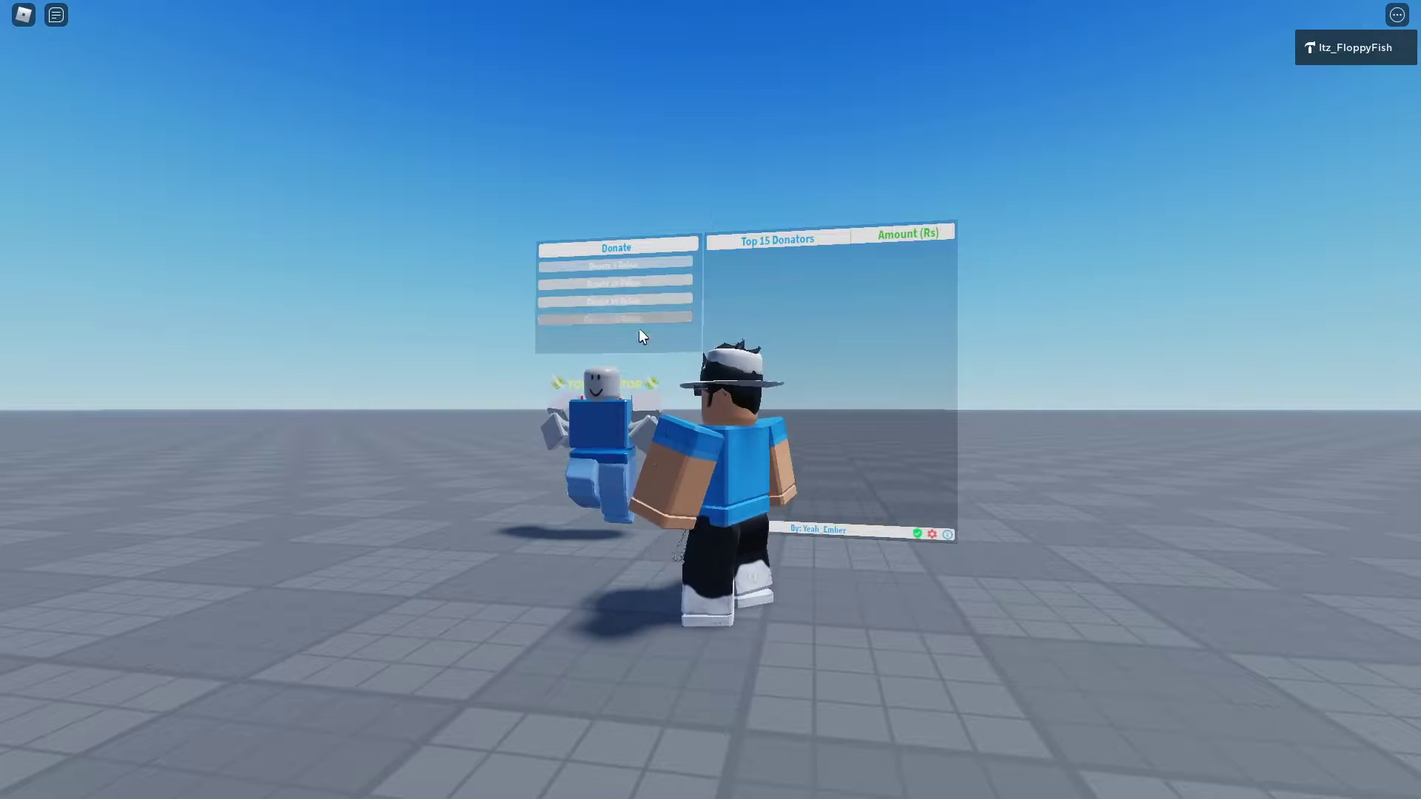
right_click_drag(638, 327, 651, 292)
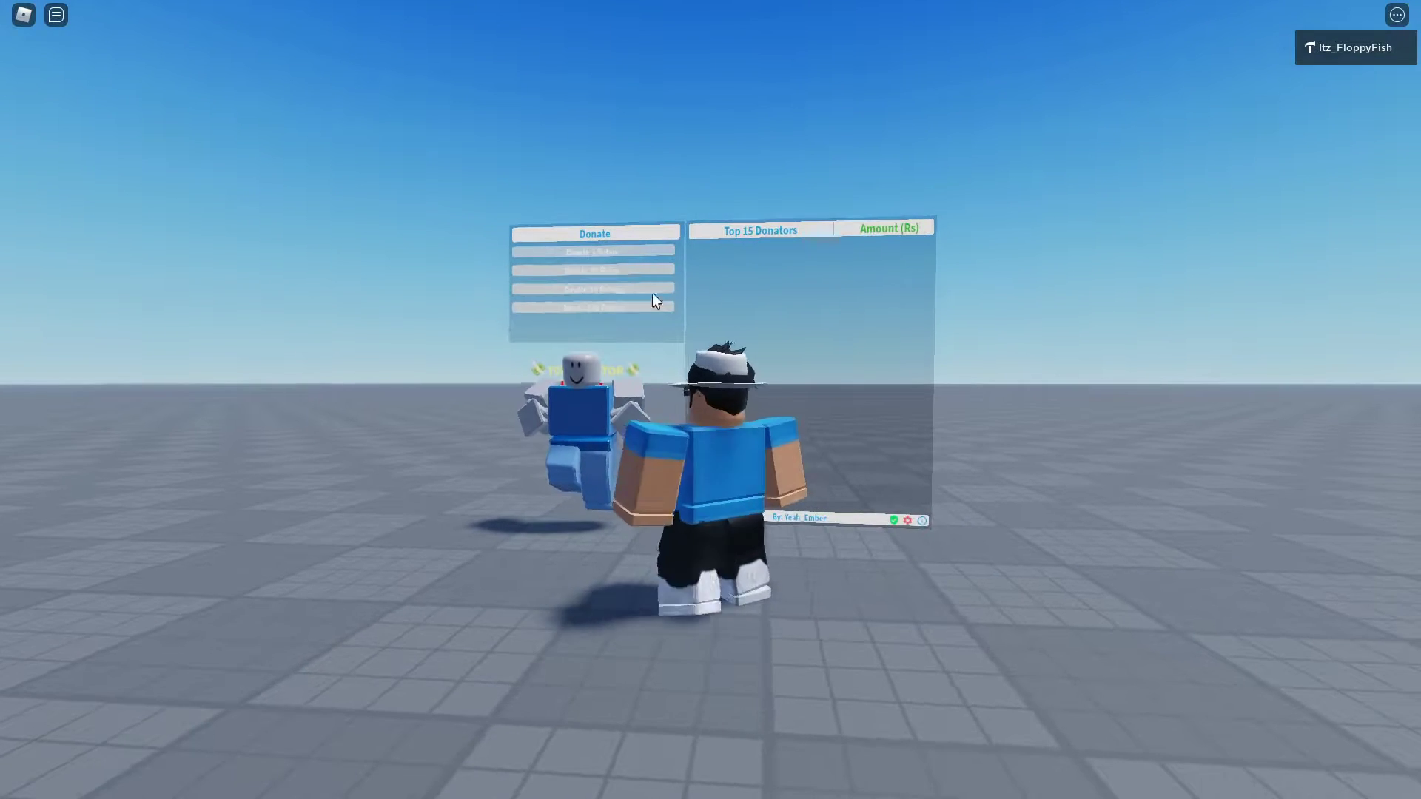
Buy the 5 Robux donation from the board and dismiss the purchase success message
left_click(612, 254)
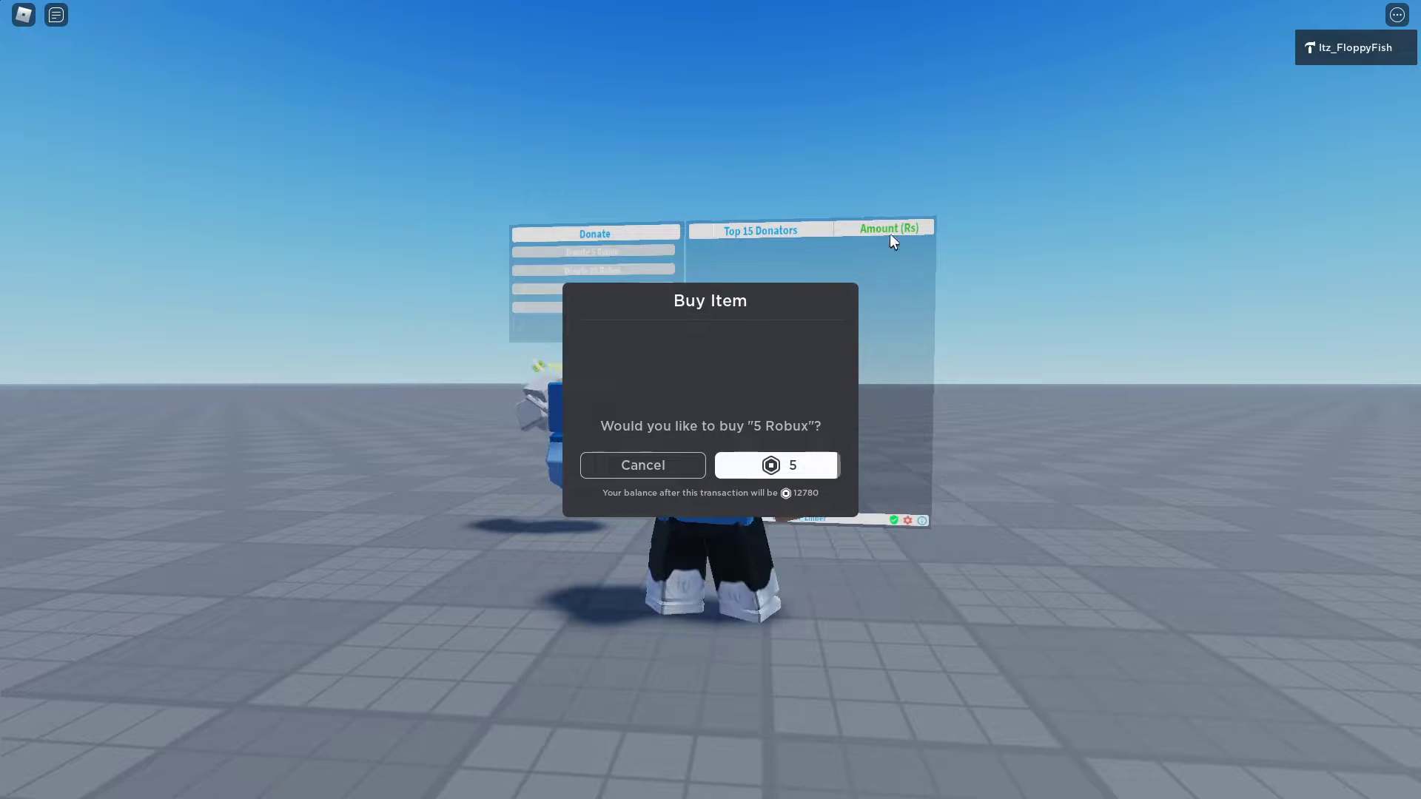
left_click(790, 470)
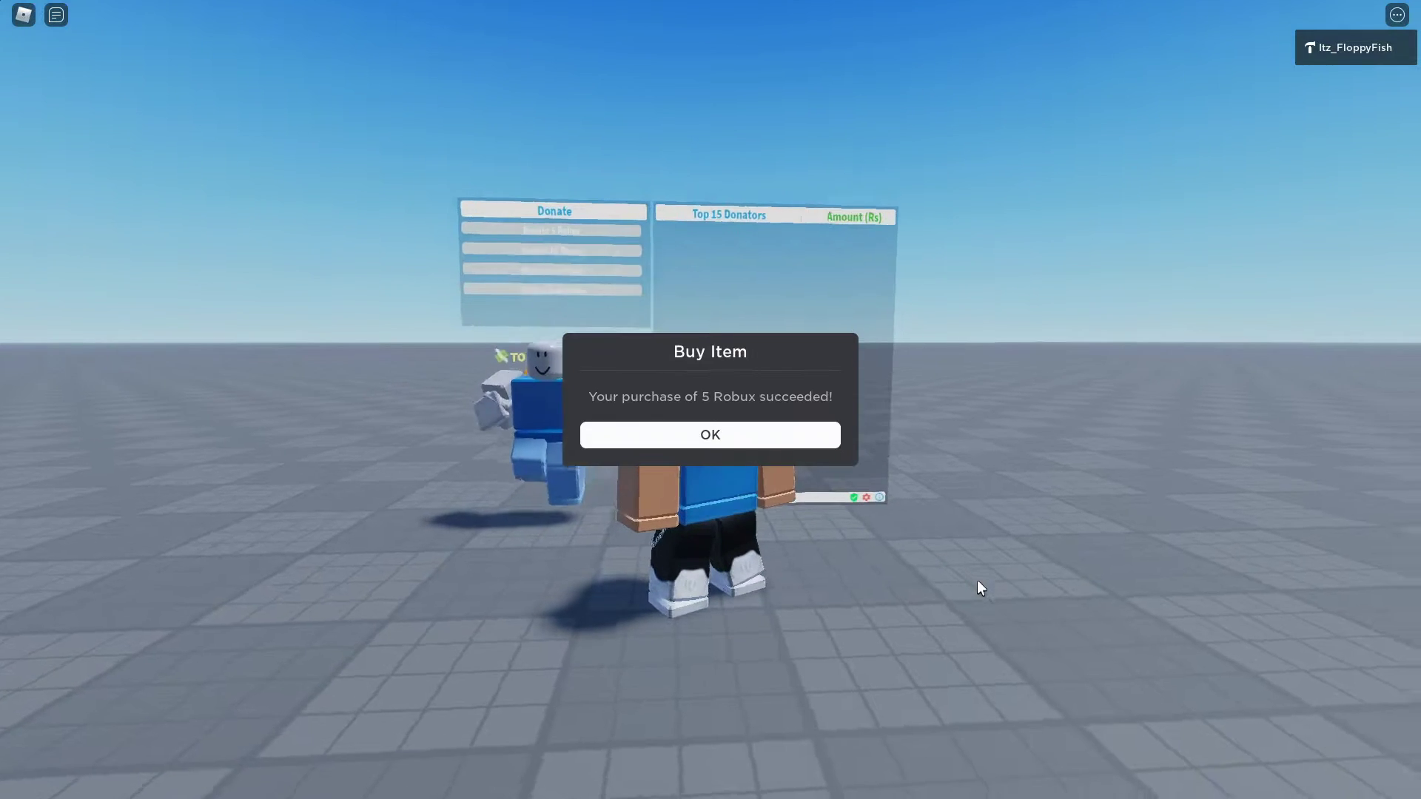
left_click(733, 429)
Move the avatar and camera back to view the Top 15 Donators board showing the 5 Robux entry
key("s")
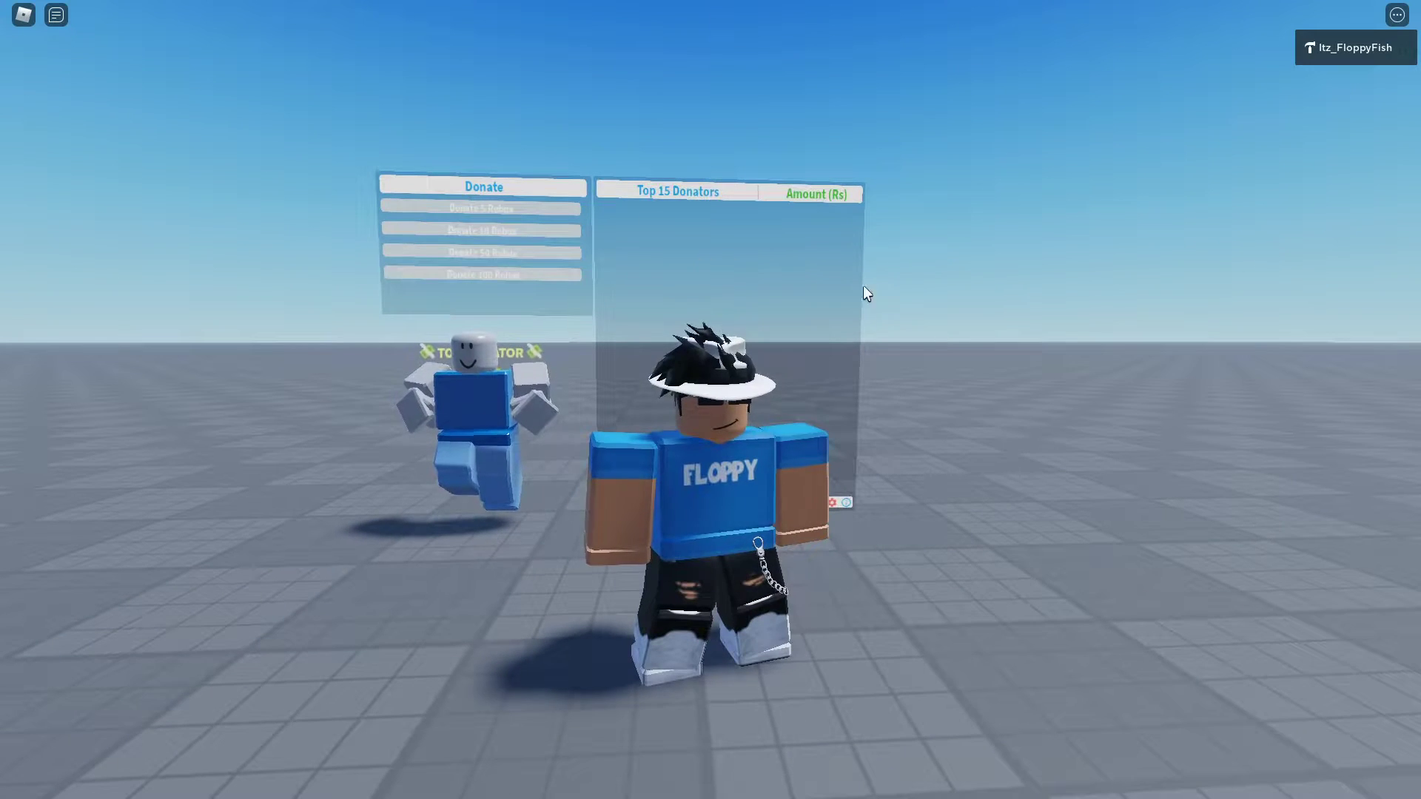
right_click_drag(222, 365, 485, 382)
scroll(483, 382, "down", 3)
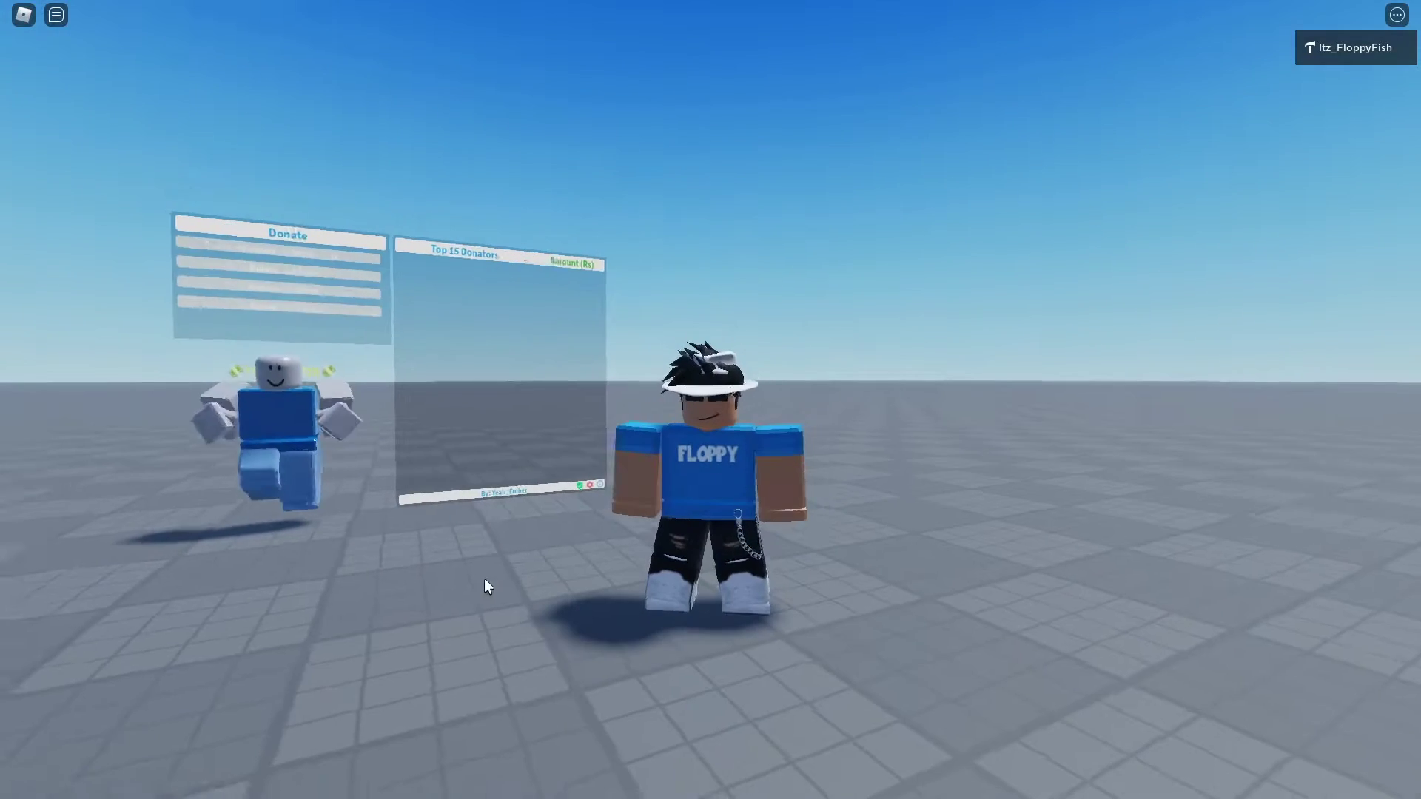
key("a")
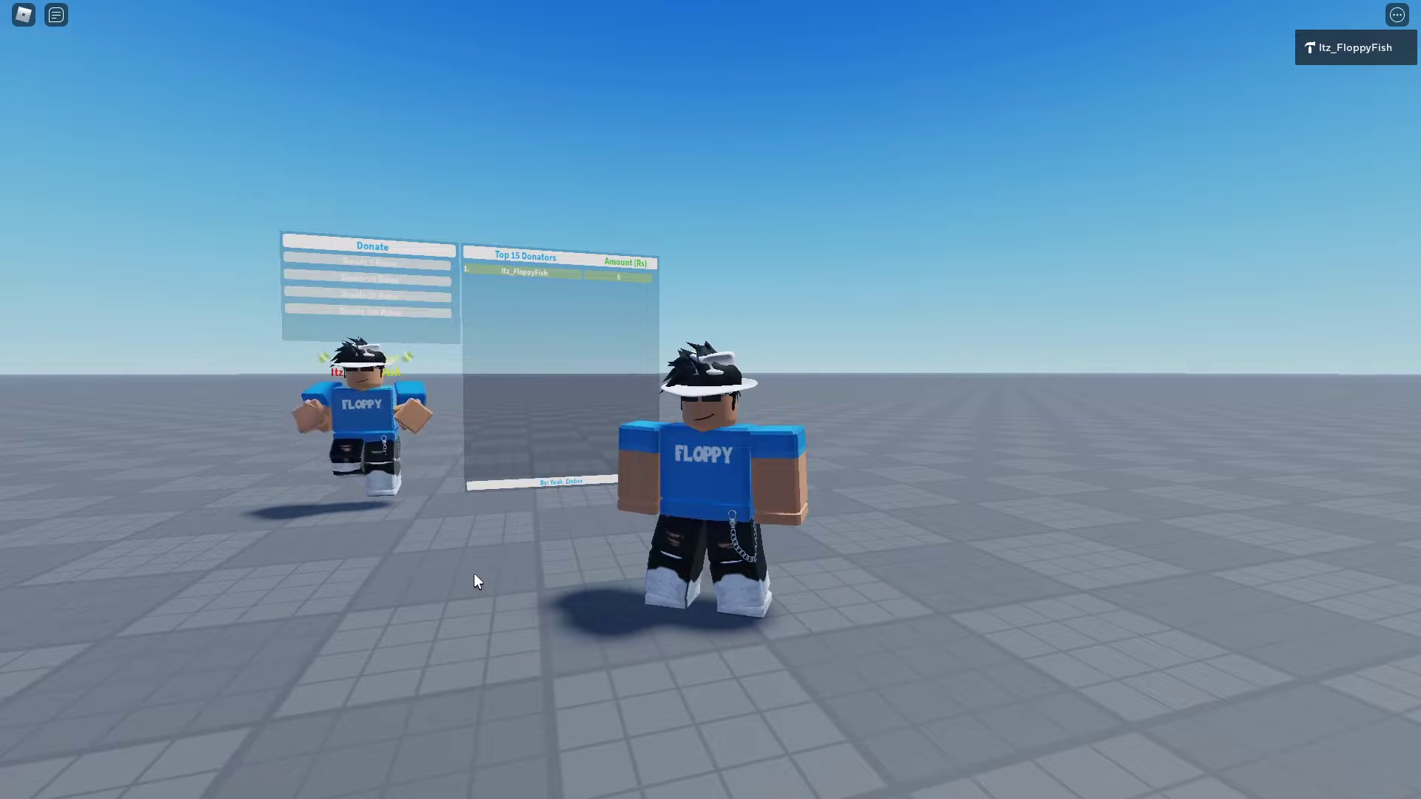
right_click_drag(474, 581, 453, 508)
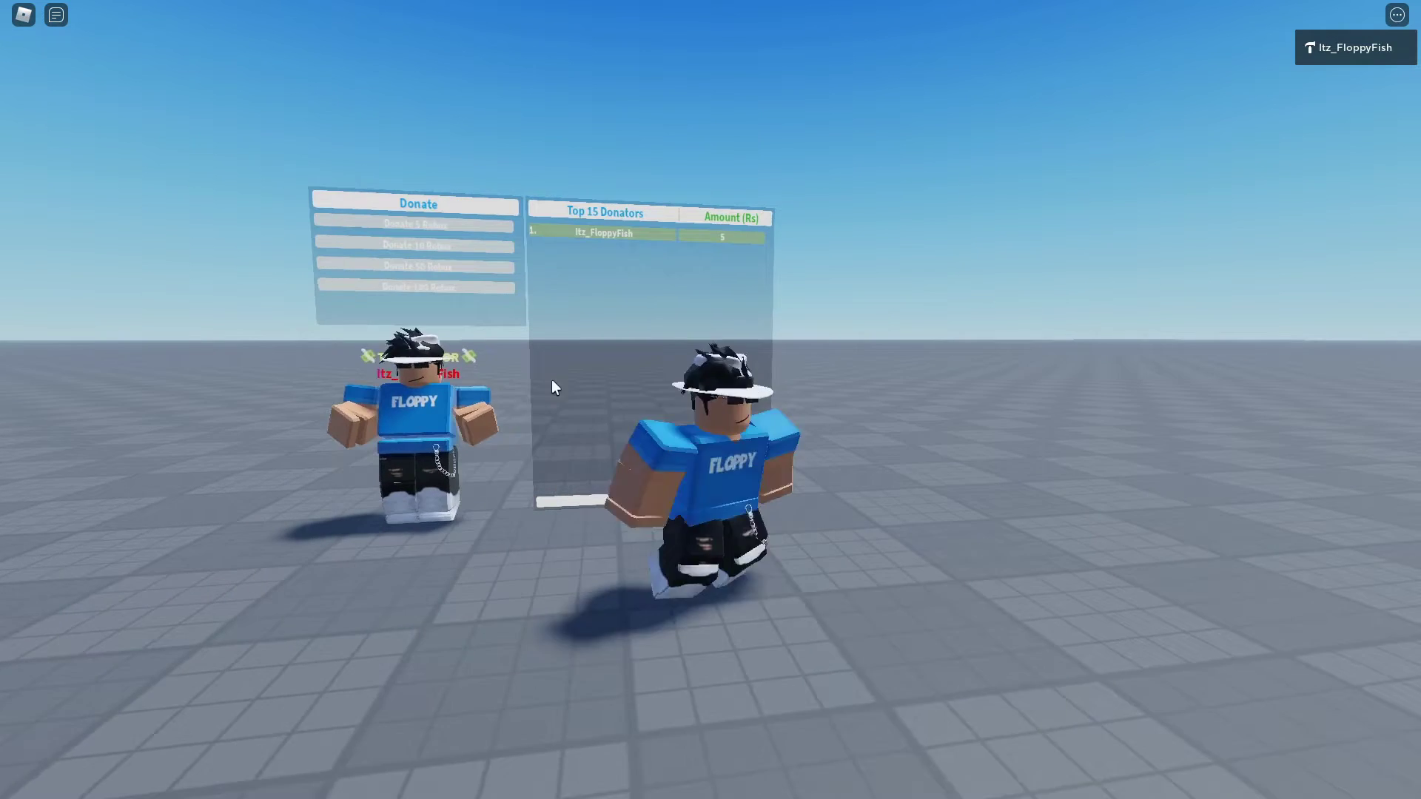
key("w")
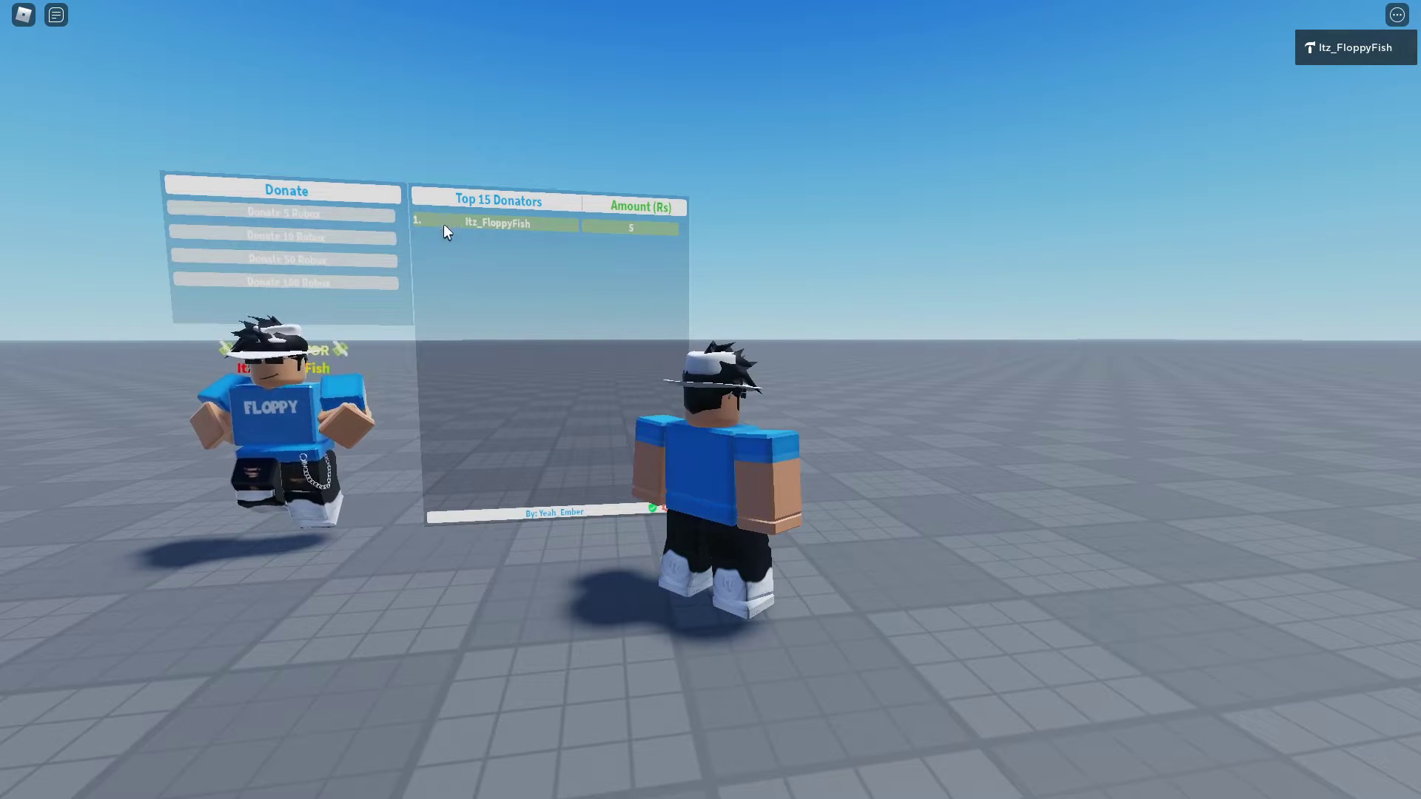
key("a")
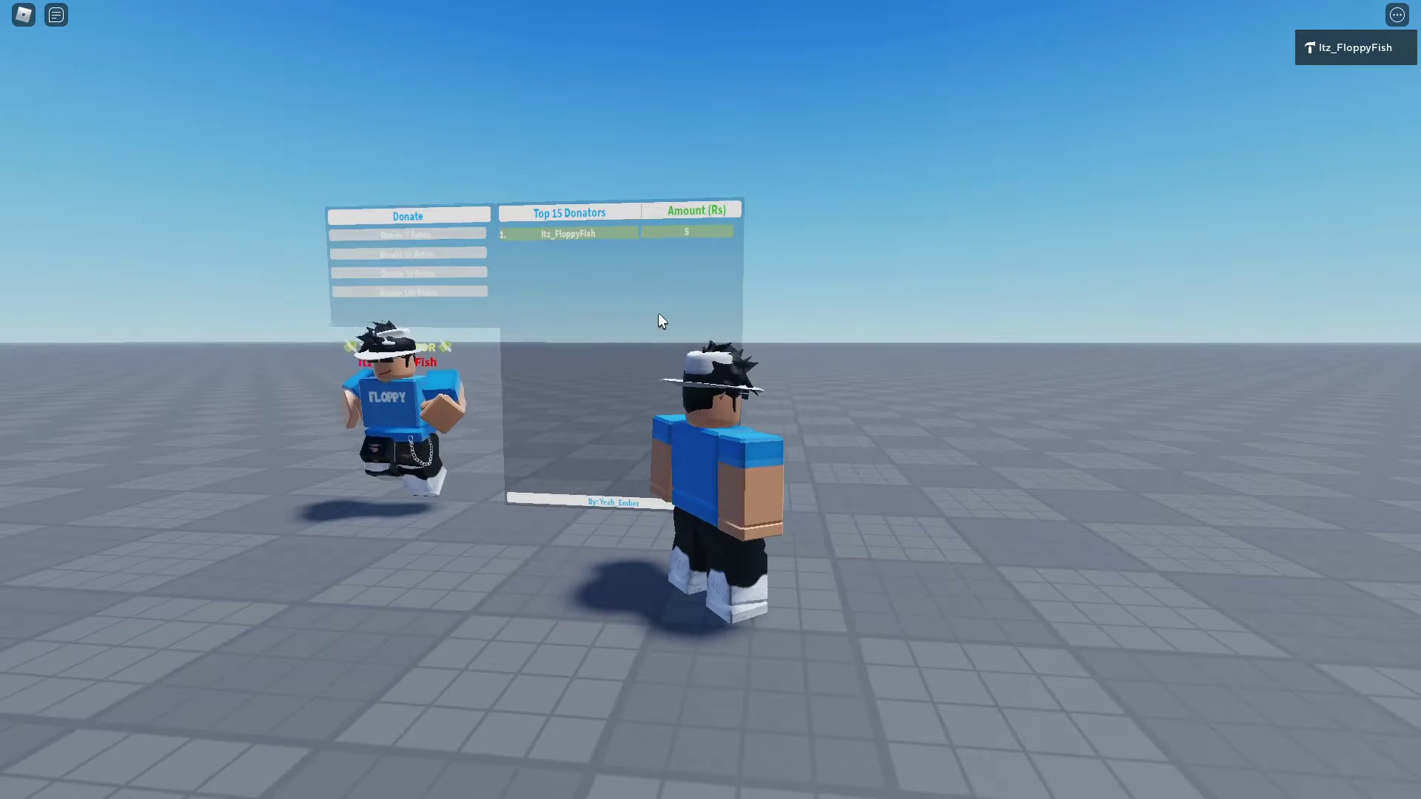